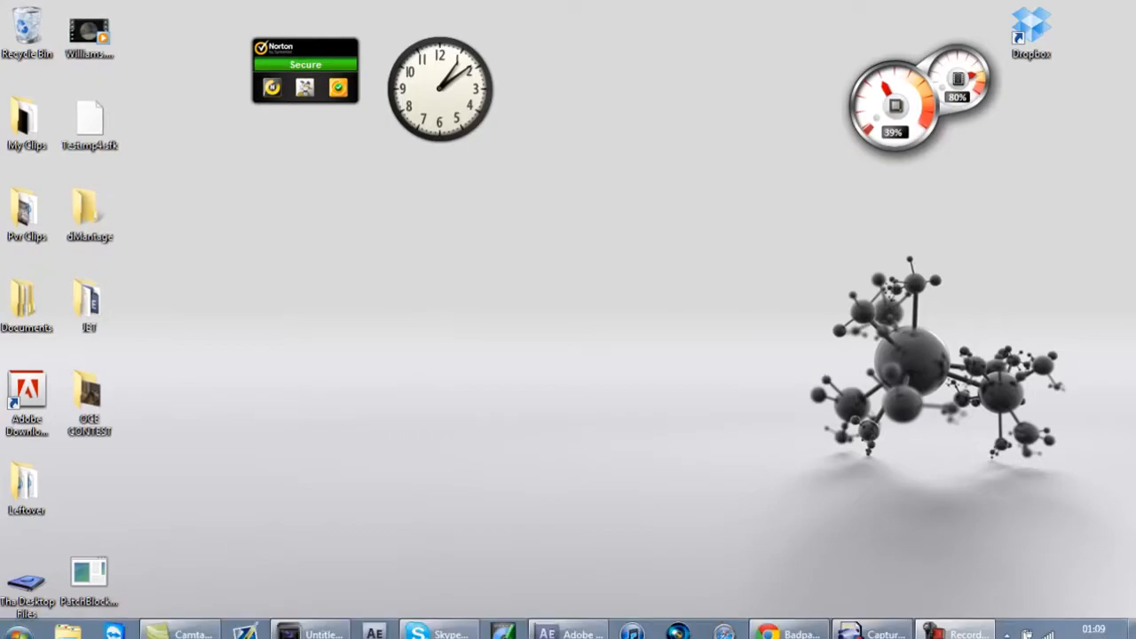
Switch to Chrome and replay the YouTube gameplay edit from about 0:11, pausing on the red flash.
left_click(790, 624)
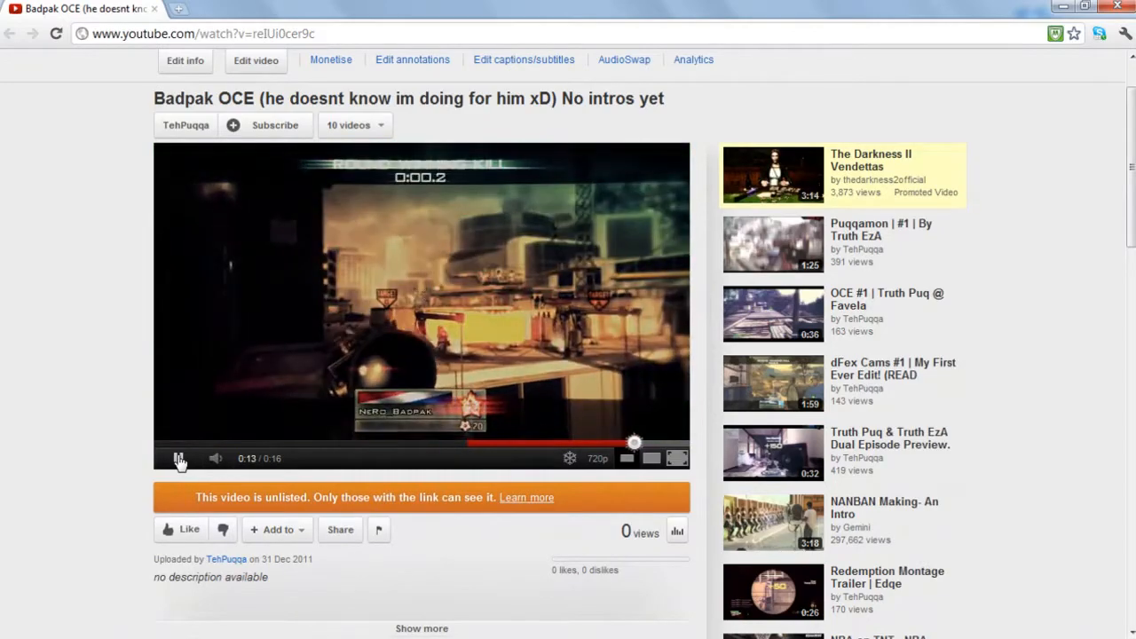
left_click(178, 459)
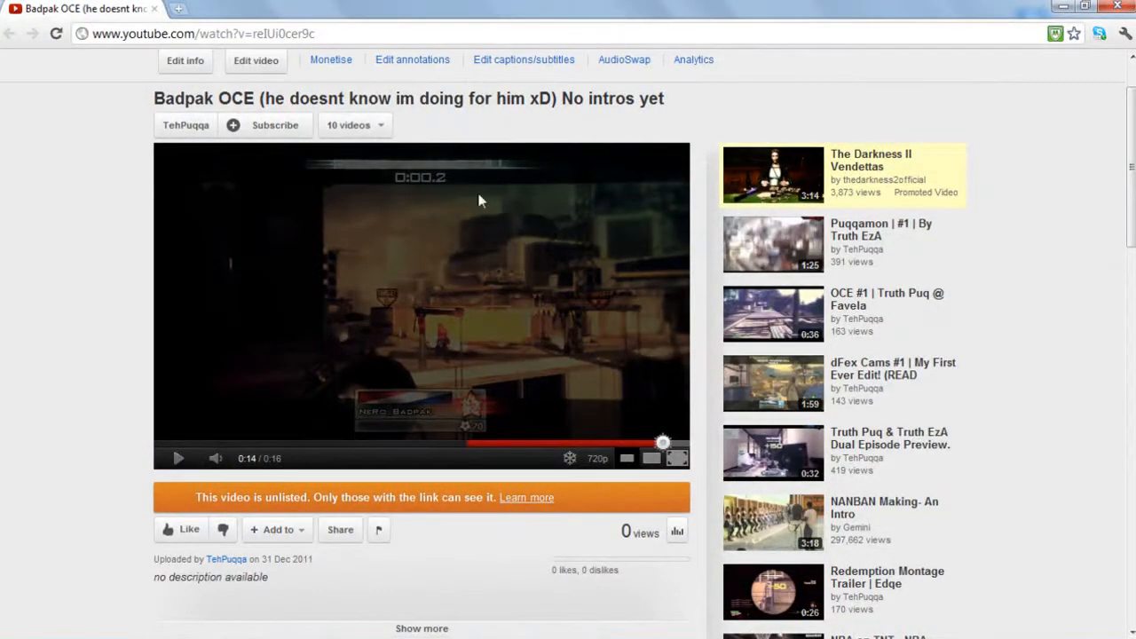
left_click(545, 445)
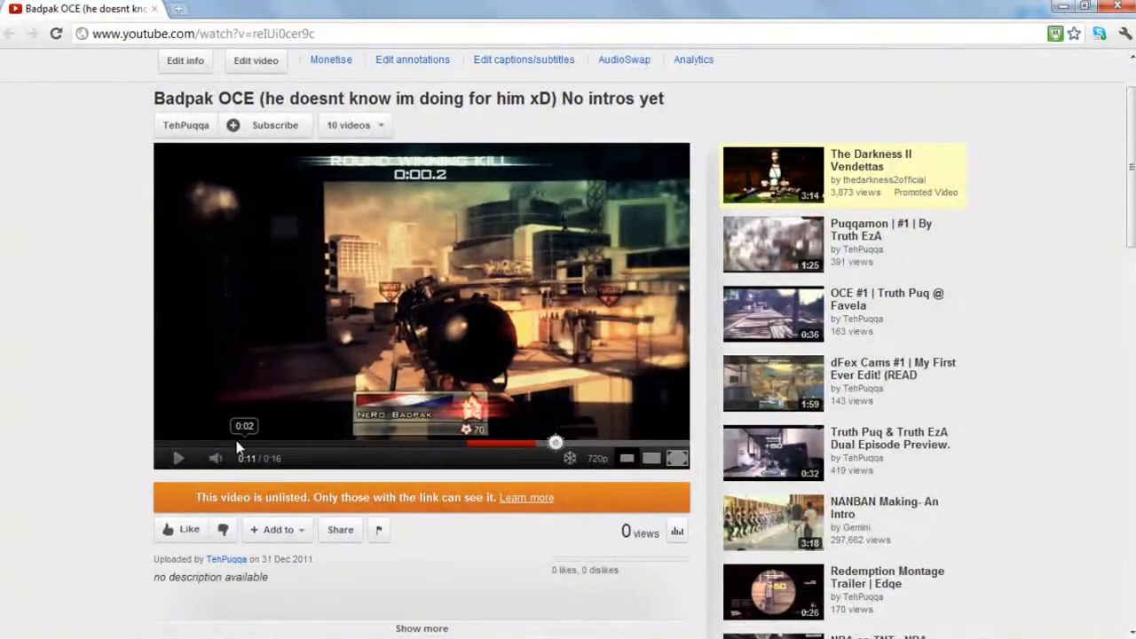
left_click(180, 459)
left_click(302, 293)
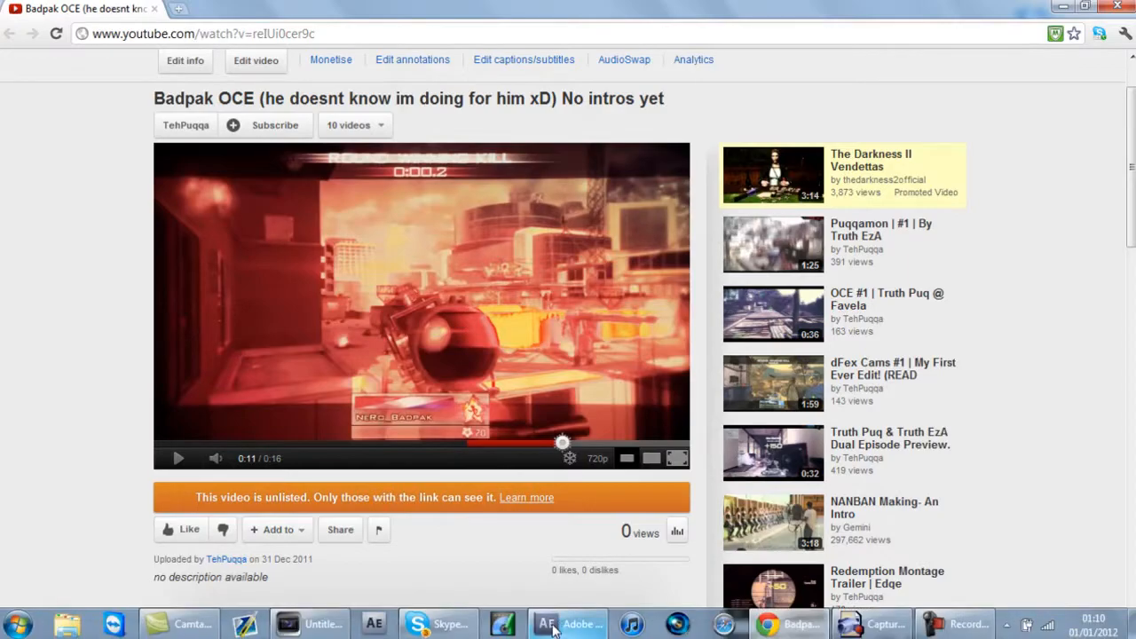
Switch to After Effects and delete the existing Tutorial flash layer from the composition.
left_click(565, 626)
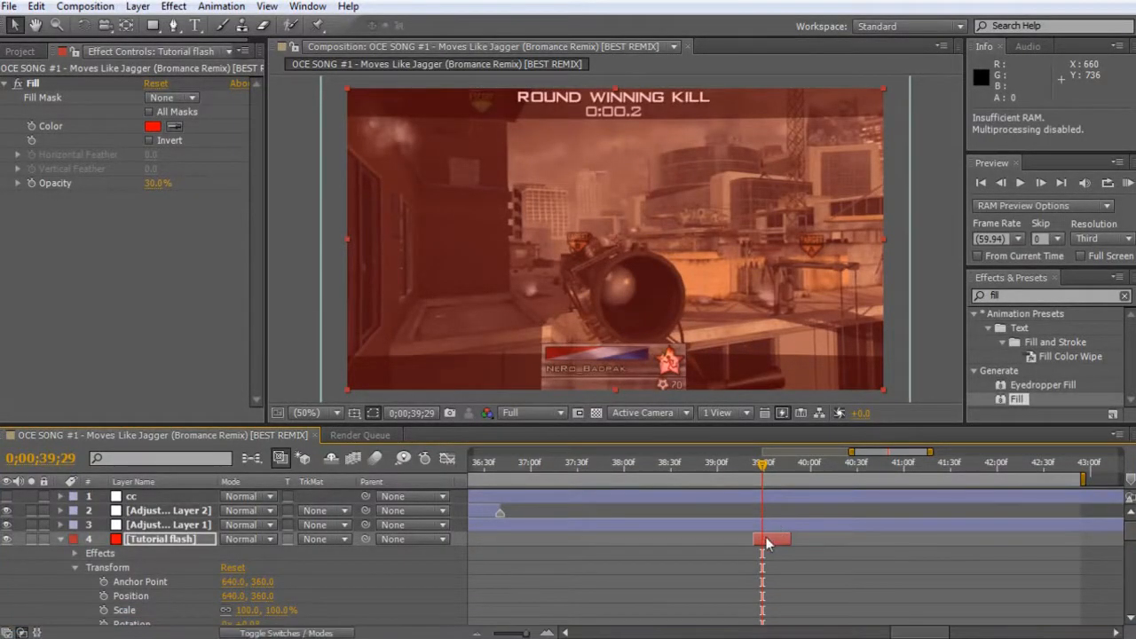
left_click(167, 541)
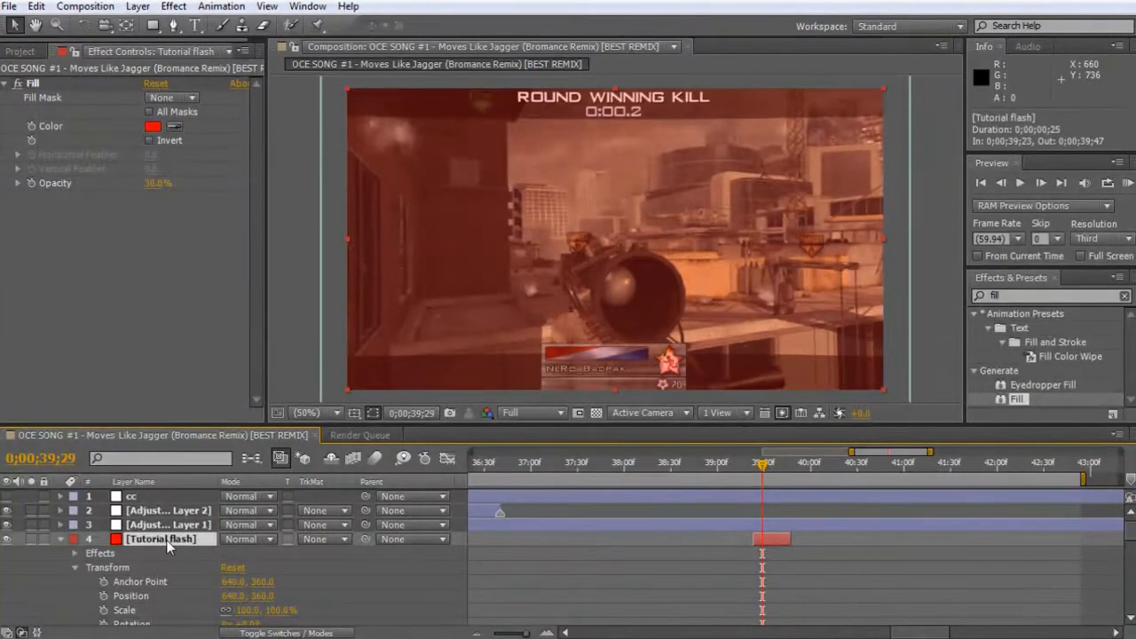
key("Delete")
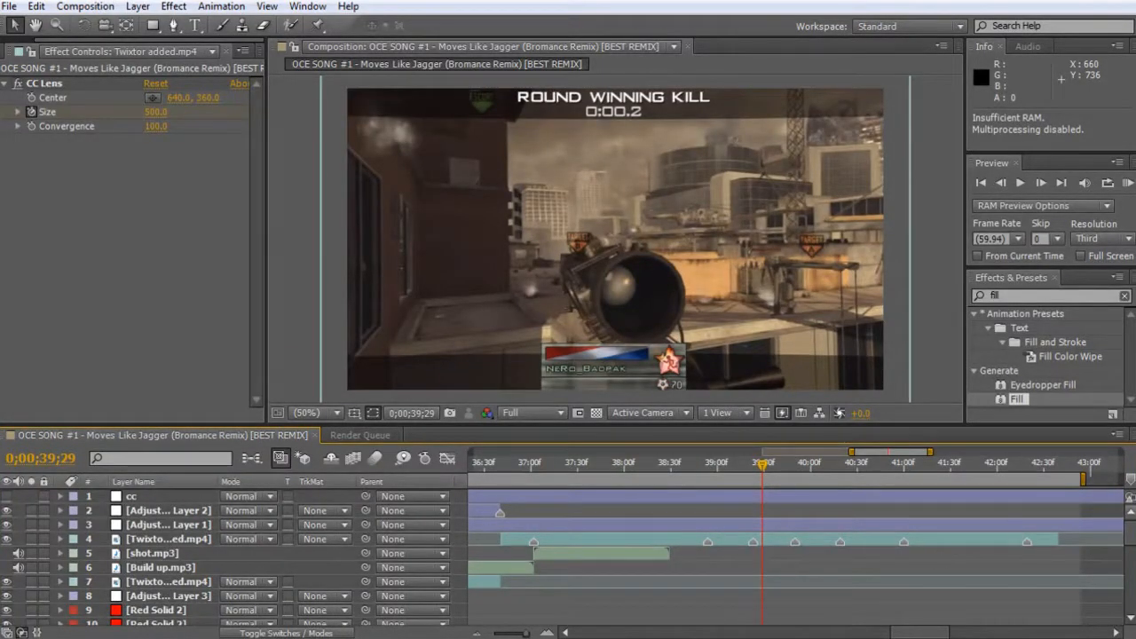
Check the beat markers against the song's waveform and move the playhead to the marker at 0;00;38;54.
scroll(1131, 542, "down", 1)
scroll(1130, 611, "down", 5)
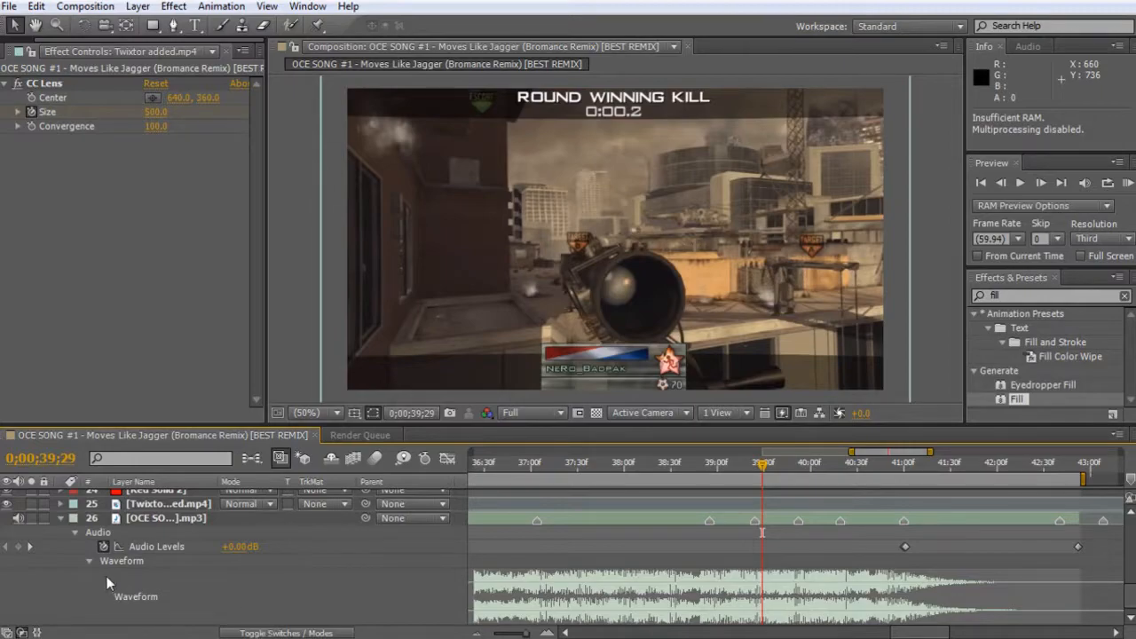
mouse_move(758, 604)
scroll(1129, 569, "up", 10)
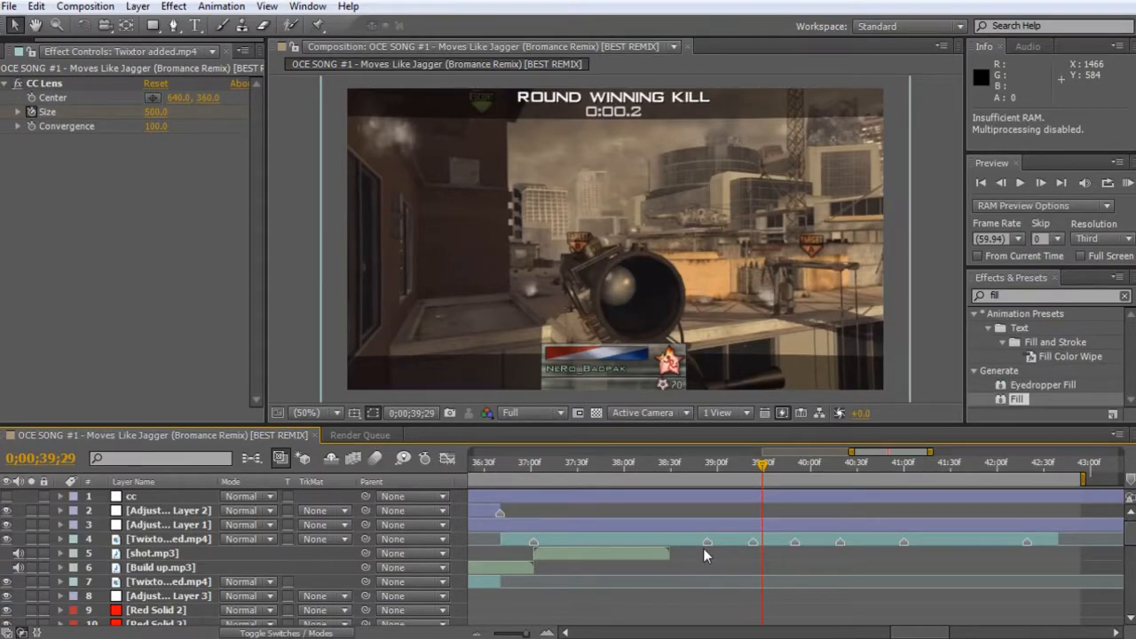
left_click(706, 464)
left_click_drag(707, 464, 709, 465)
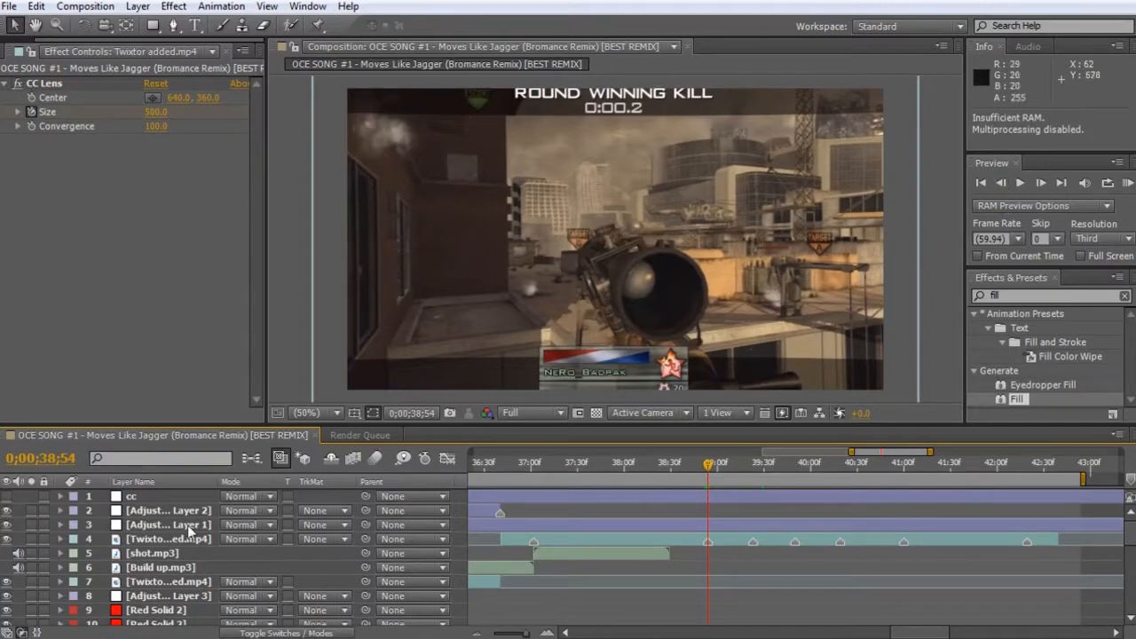
Create a red 1280 x 720 solid named Tutorial Flash JustEditTuts and place it directly below Adjustment Layer 1.
left_click(164, 540)
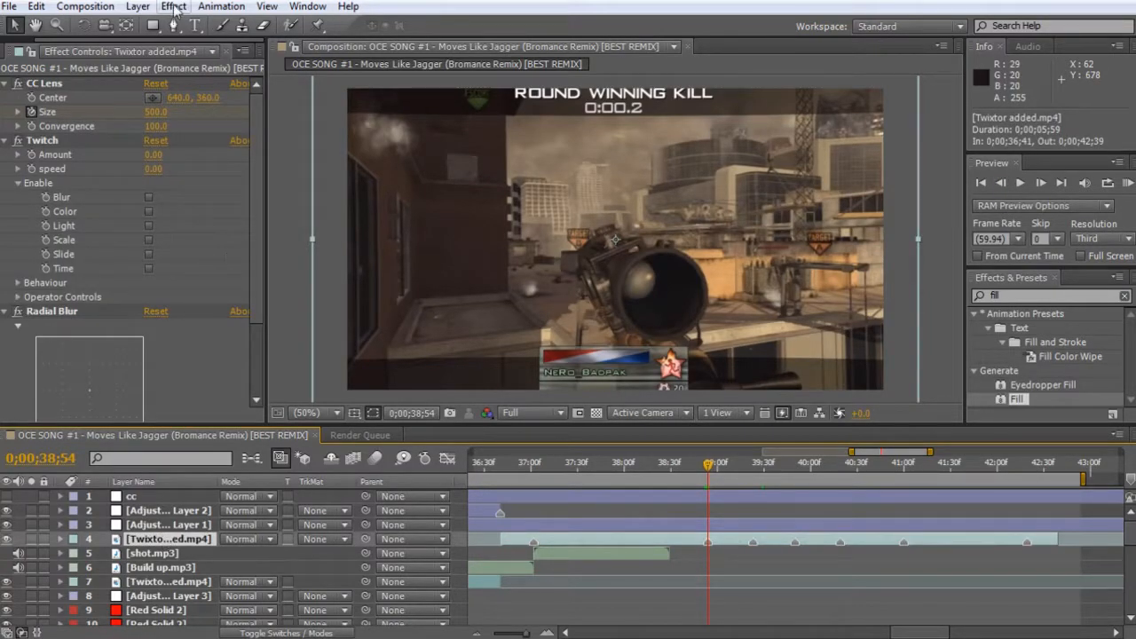
left_click(137, 6)
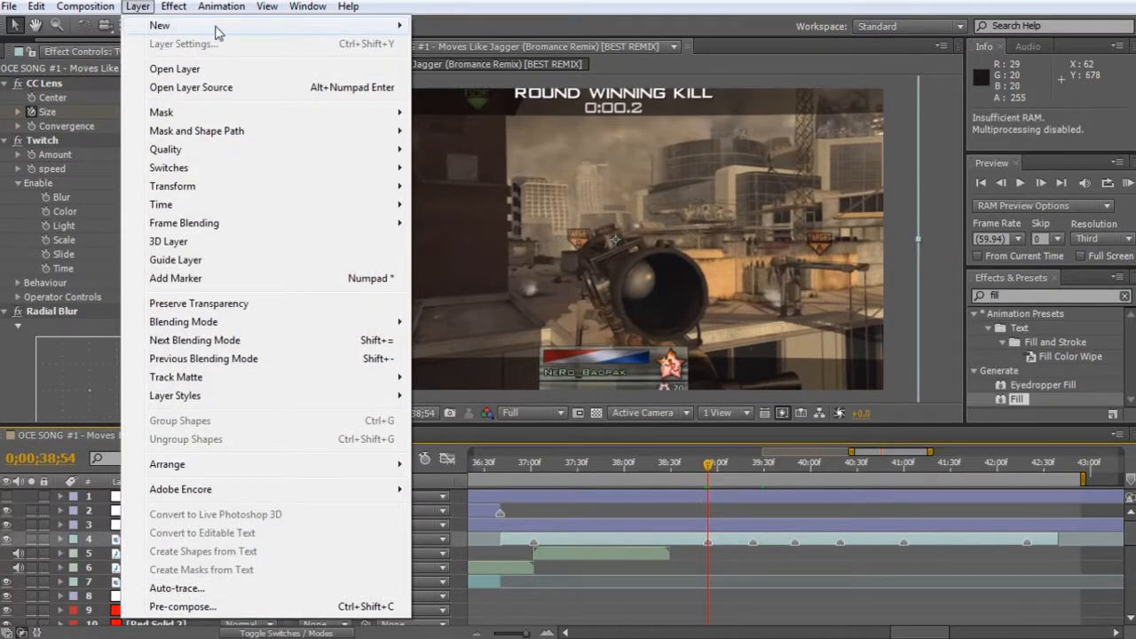
mouse_move(282, 32)
left_click(497, 45)
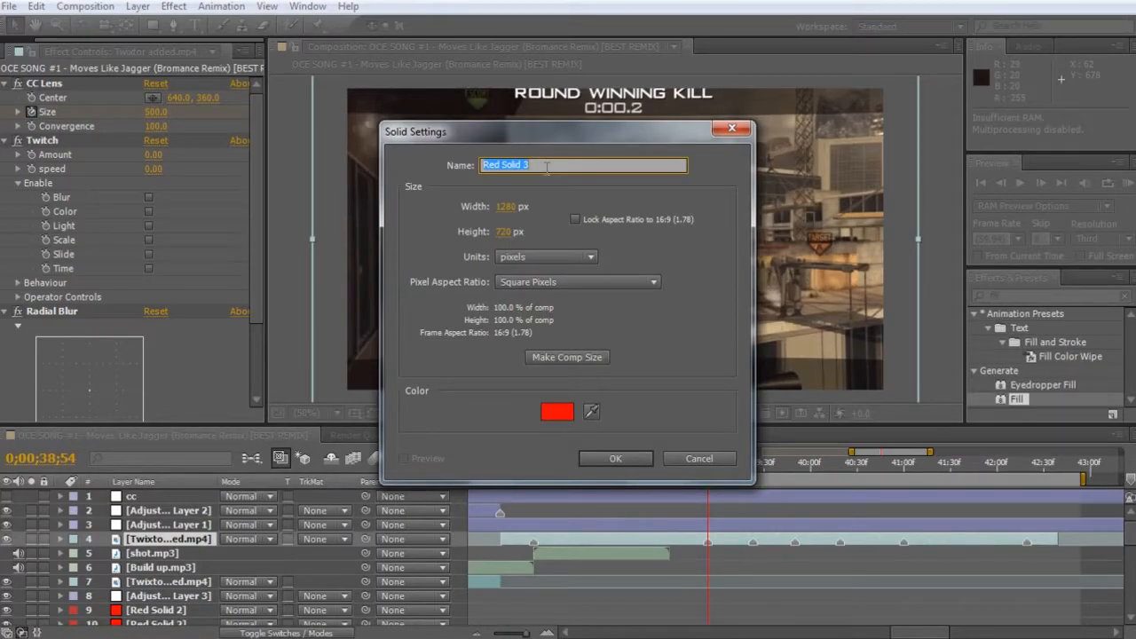
type("Tutorial Flash JustEdit")
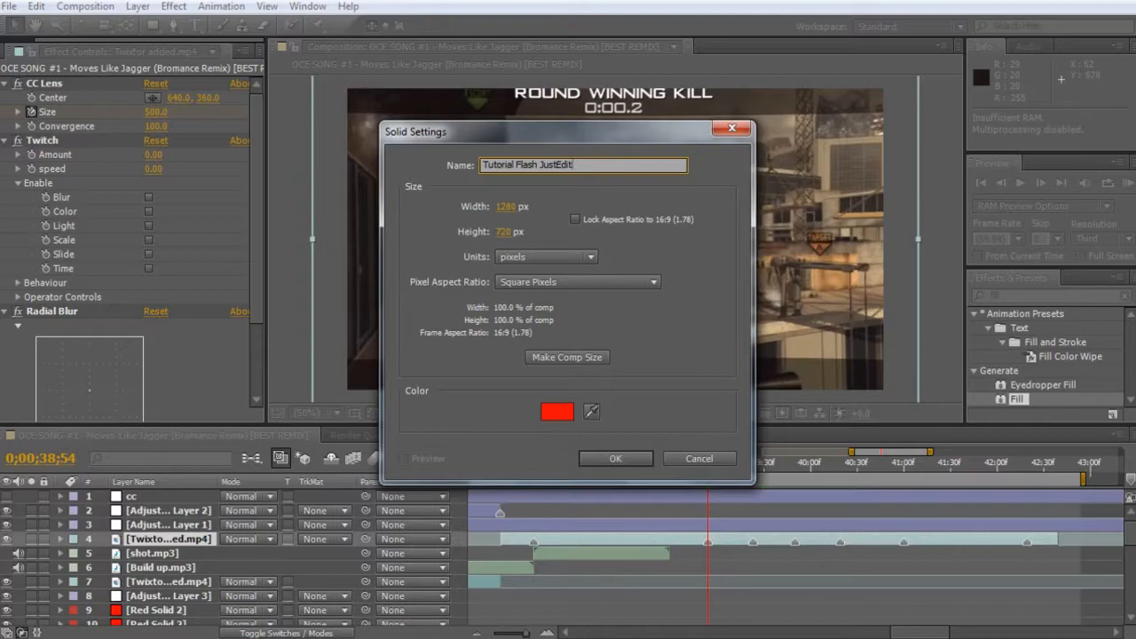
type("Tuts")
left_click(615, 459)
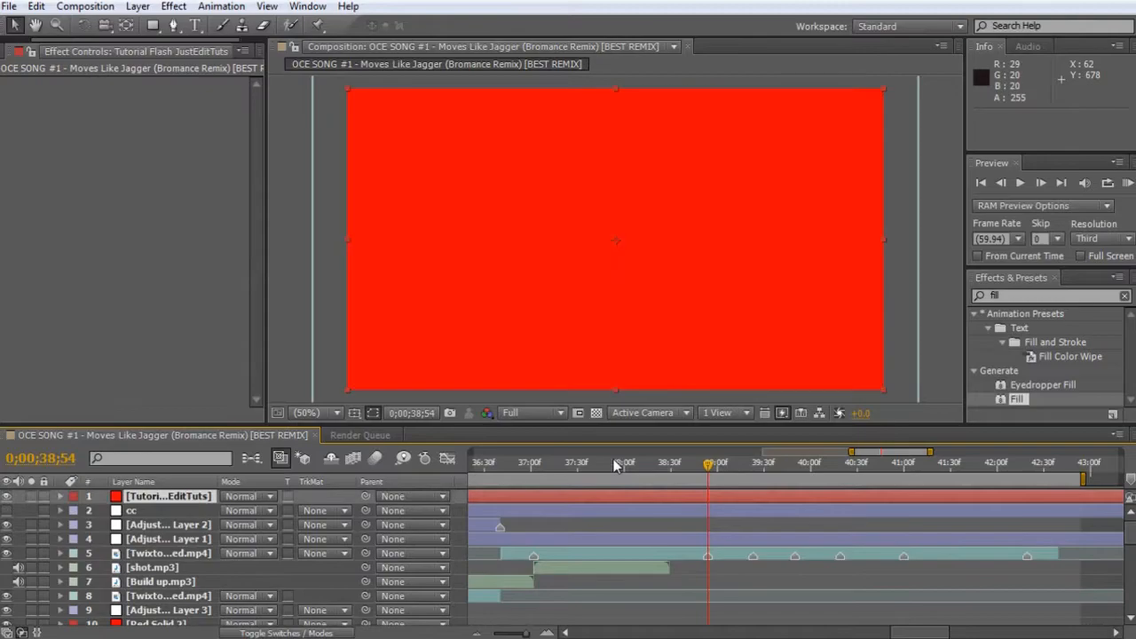
left_click_drag(161, 498, 162, 548)
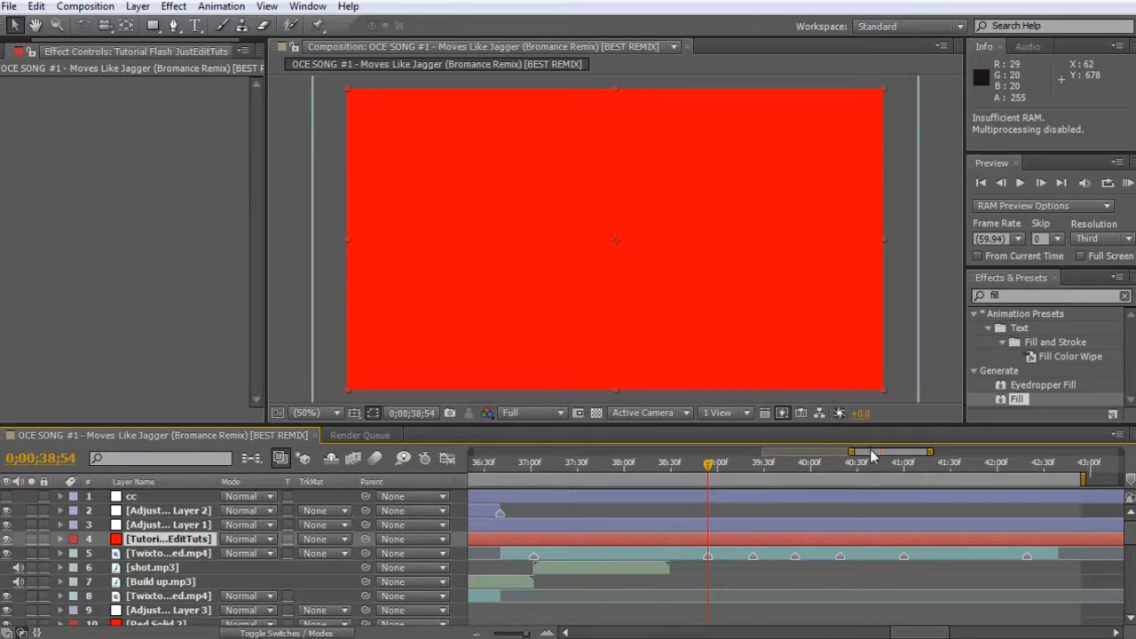
Trim the Tutorial Flash solid to start at 0;00;38;54 and end just before the next beat marker.
left_click_drag(872, 455, 855, 453)
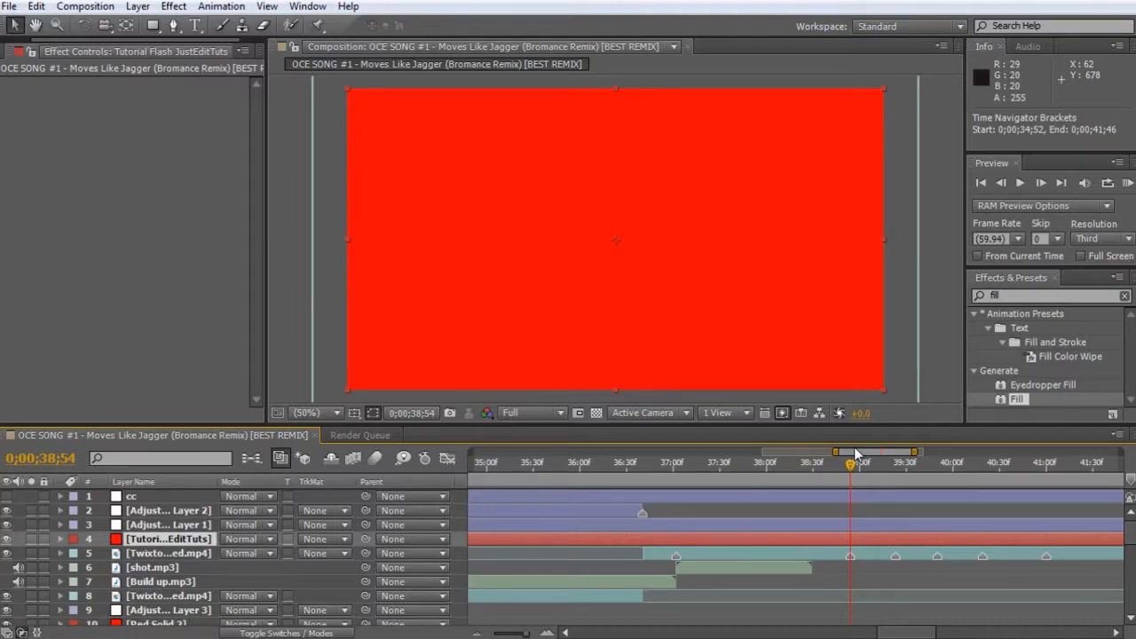
left_click_drag(855, 454, 472, 453)
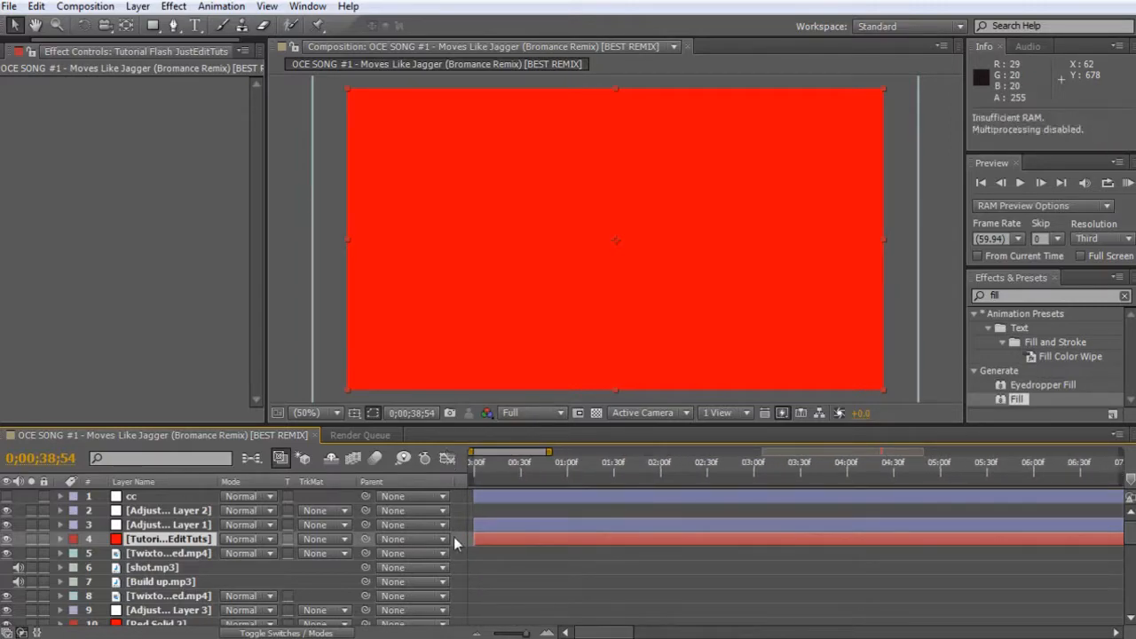
left_click_drag(477, 539, 977, 540)
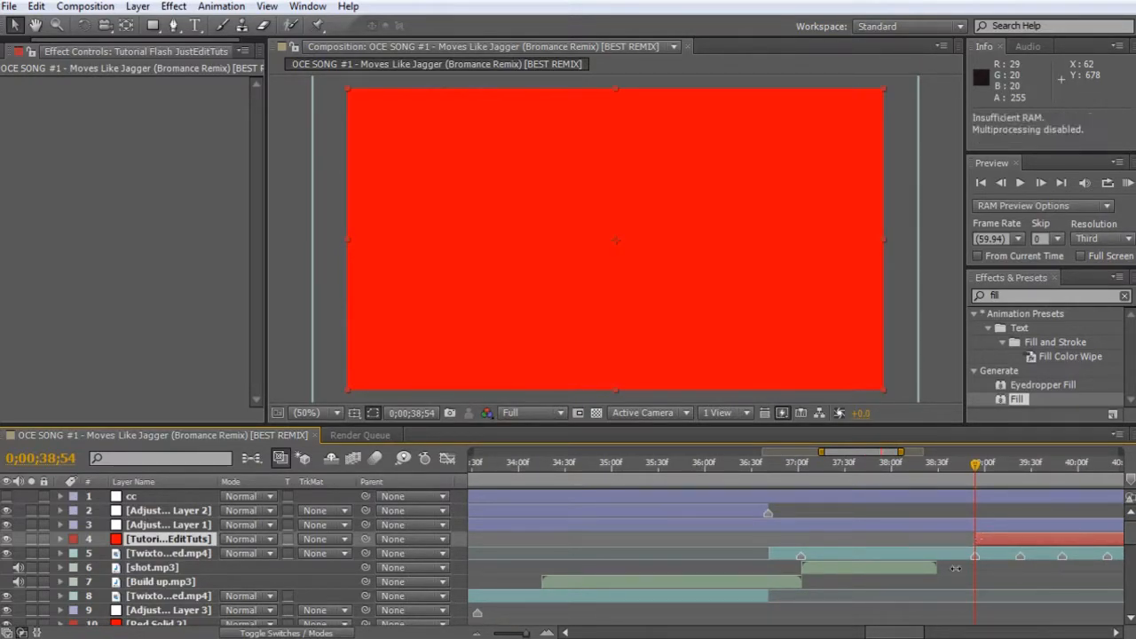
left_click_drag(891, 632, 1104, 631)
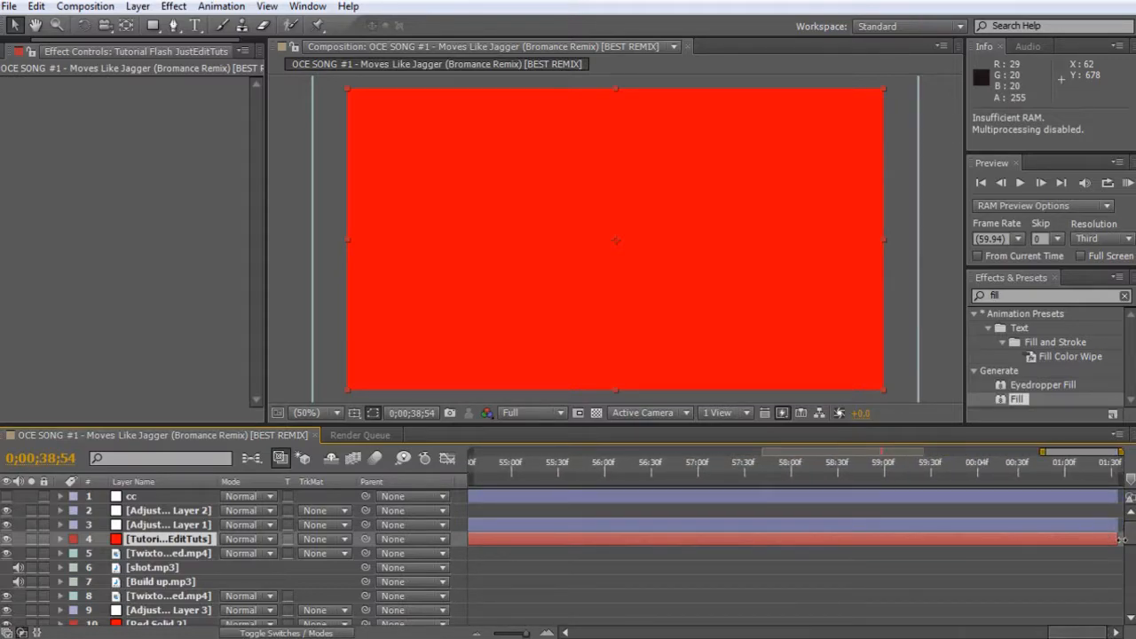
left_click_drag(1119, 539, 1114, 539)
mouse_move(753, 531)
left_mouse_down()
mouse_move(414, 530)
mouse_move(733, 538)
left_mouse_up()
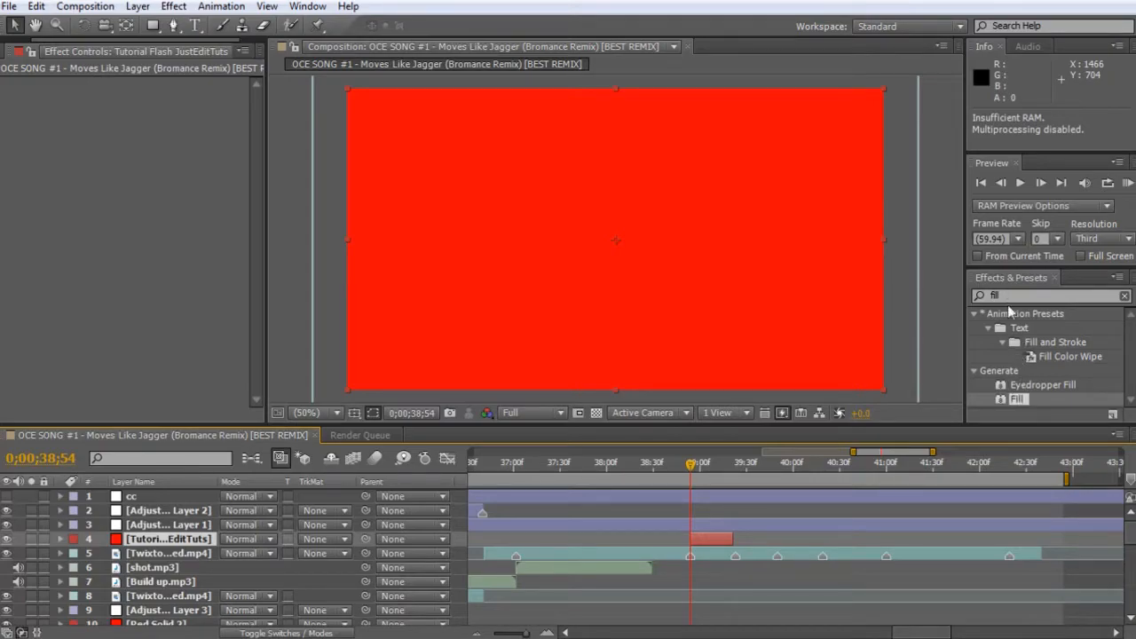
Apply the Fill effect to the Tutorial Flash solid with its color set to red FF0000.
left_click_drag(1019, 401, 162, 542)
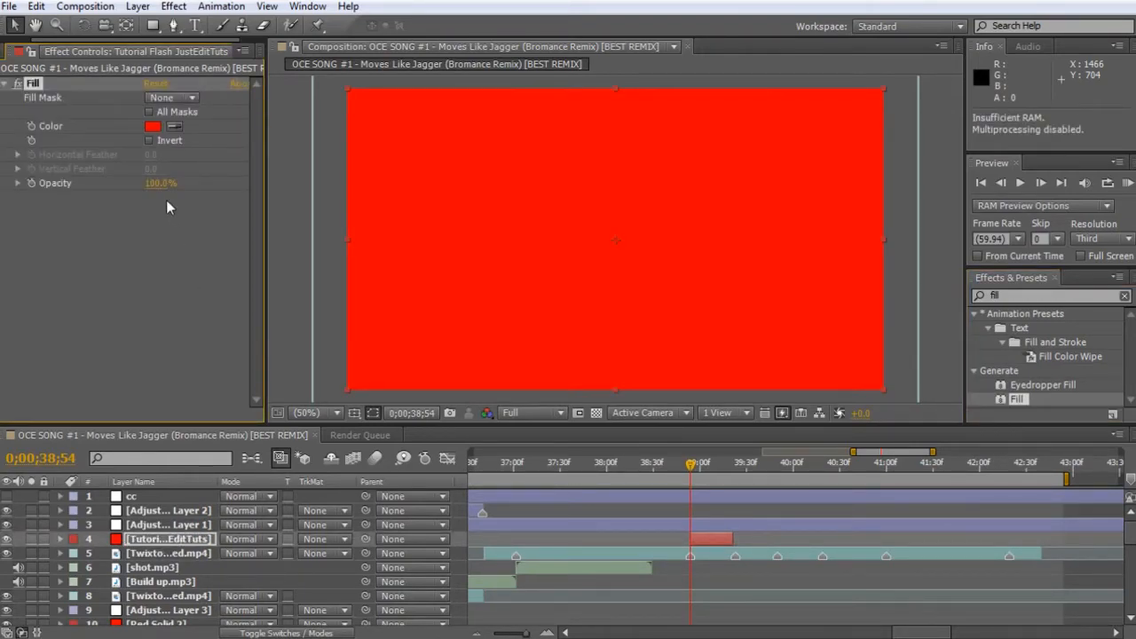
left_click(152, 127)
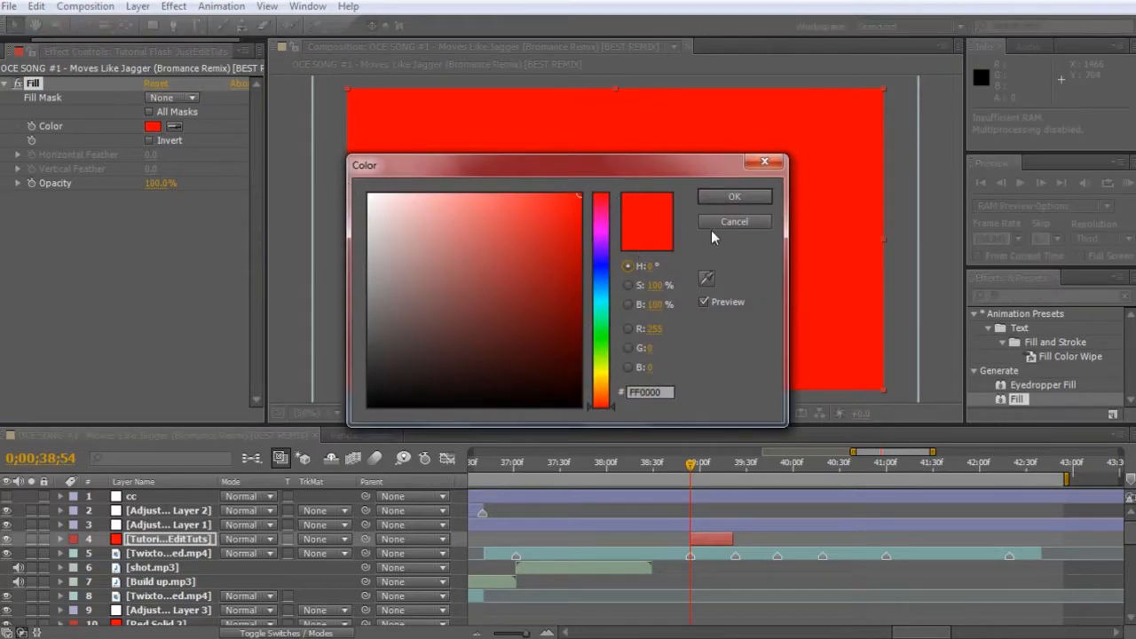
left_click(739, 196)
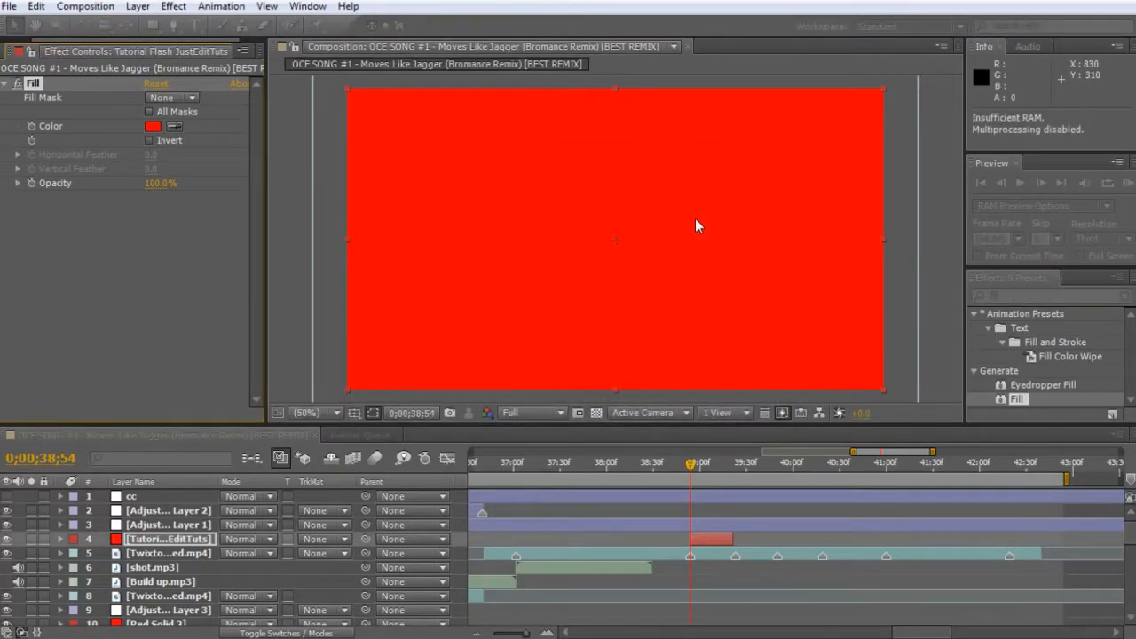
Try a Fill opacity of 50% on the Tutorial Flash solid.
left_click(157, 184)
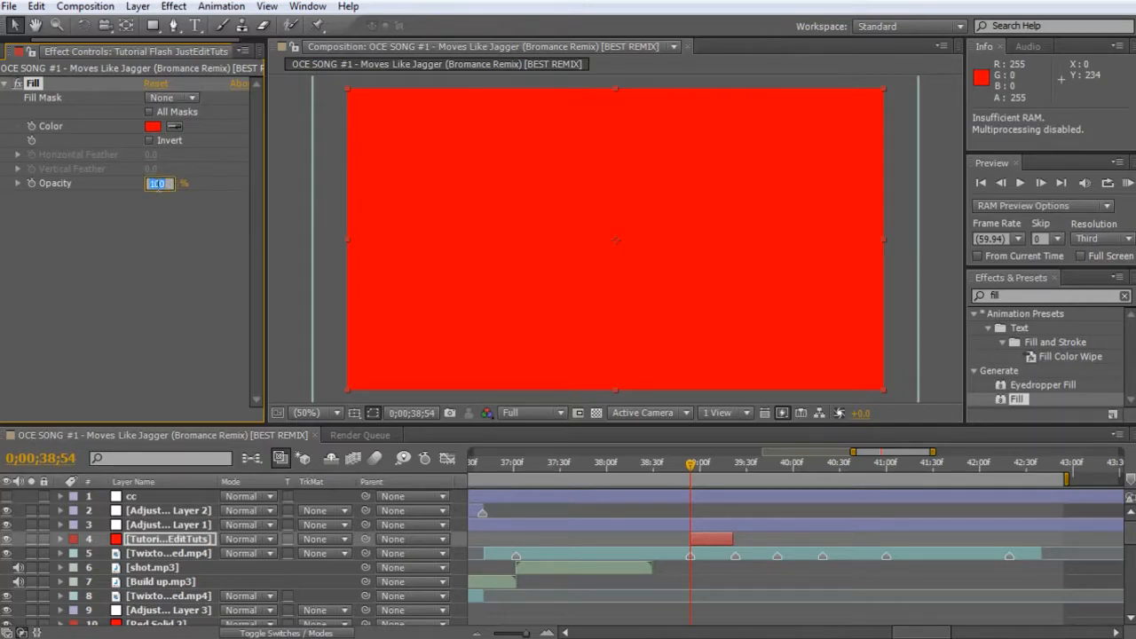
type("50")
key("Return")
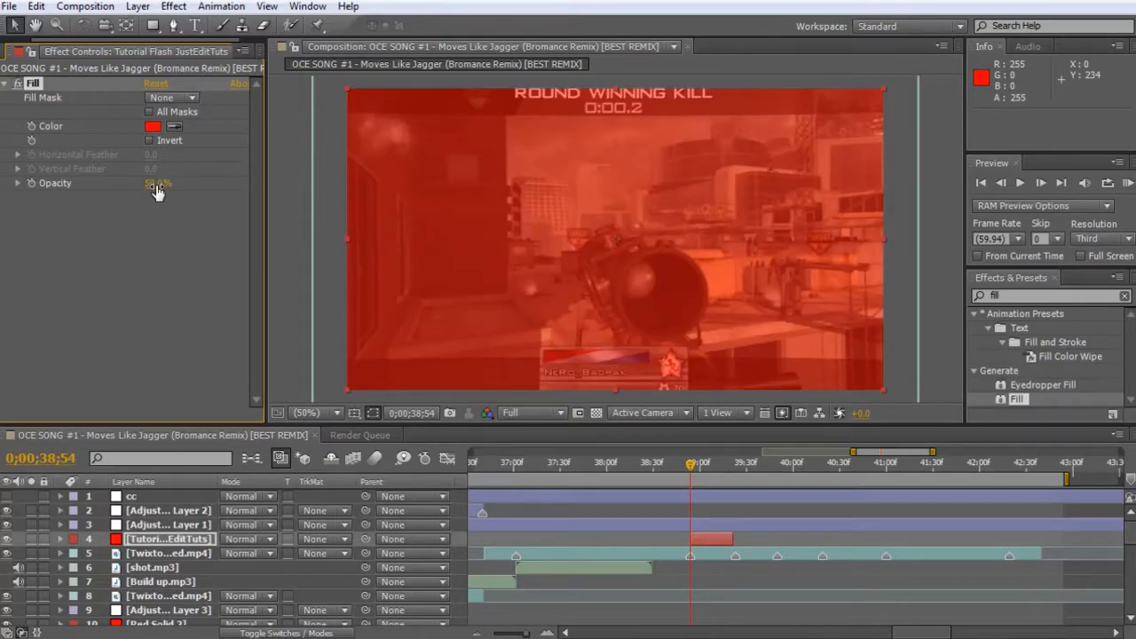
Set the Fill effect's opacity to 30% on the Tutorial Flash solid.
left_click(156, 184)
type("30")
key("Return")
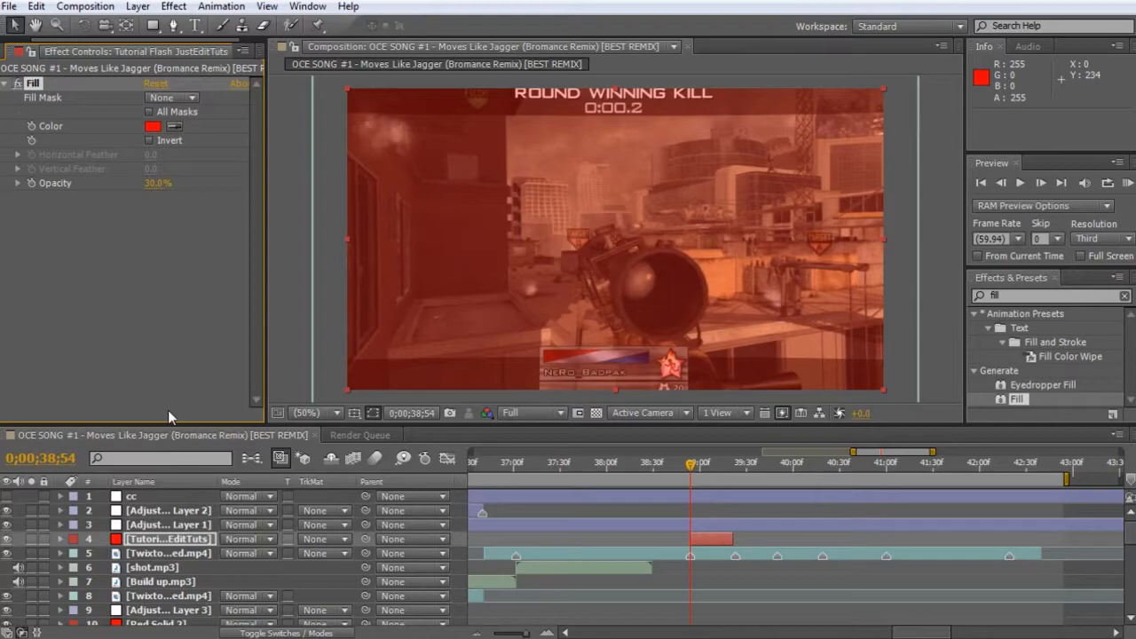
Add a 100% layer Opacity keyframe at the start of the Tutorial Flash solid, at 0;00;38;54.
left_click(169, 538)
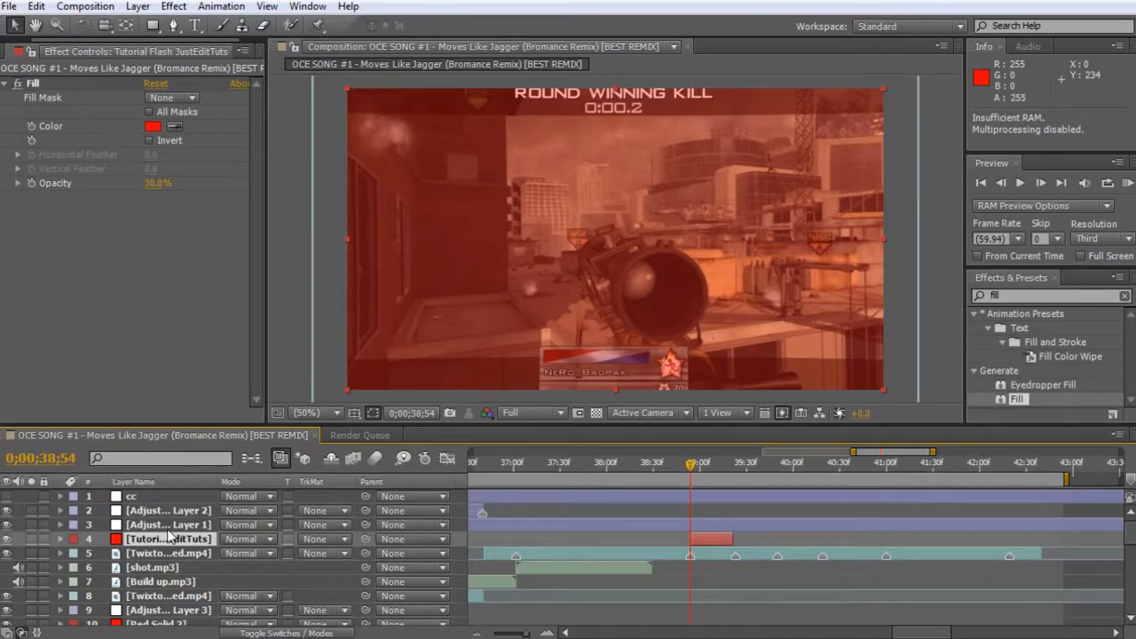
key("t")
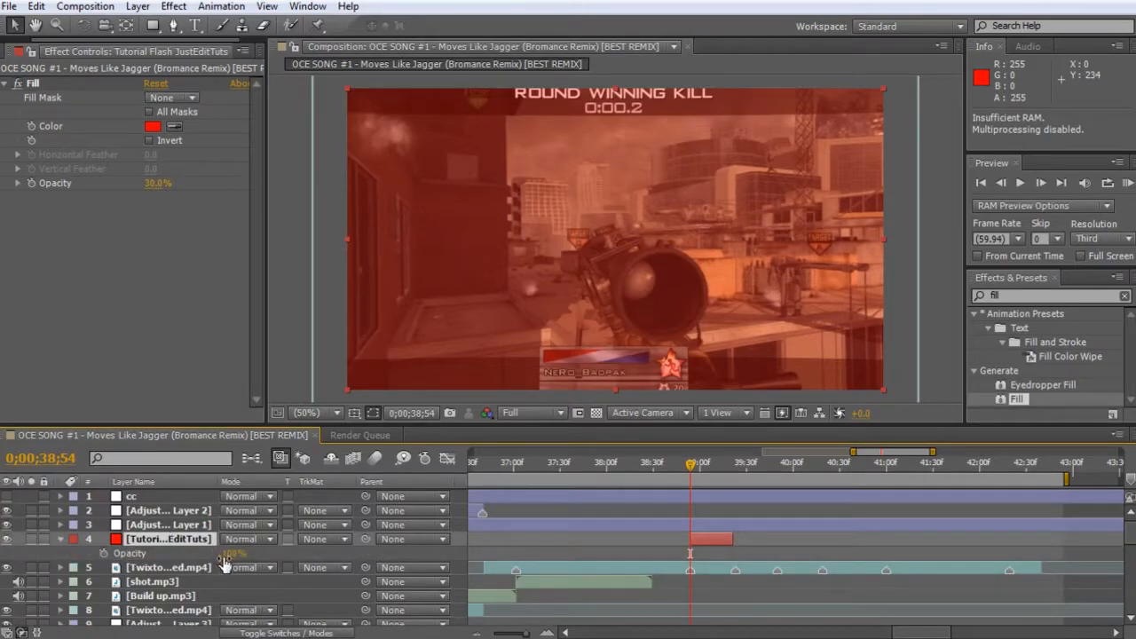
left_click(103, 553)
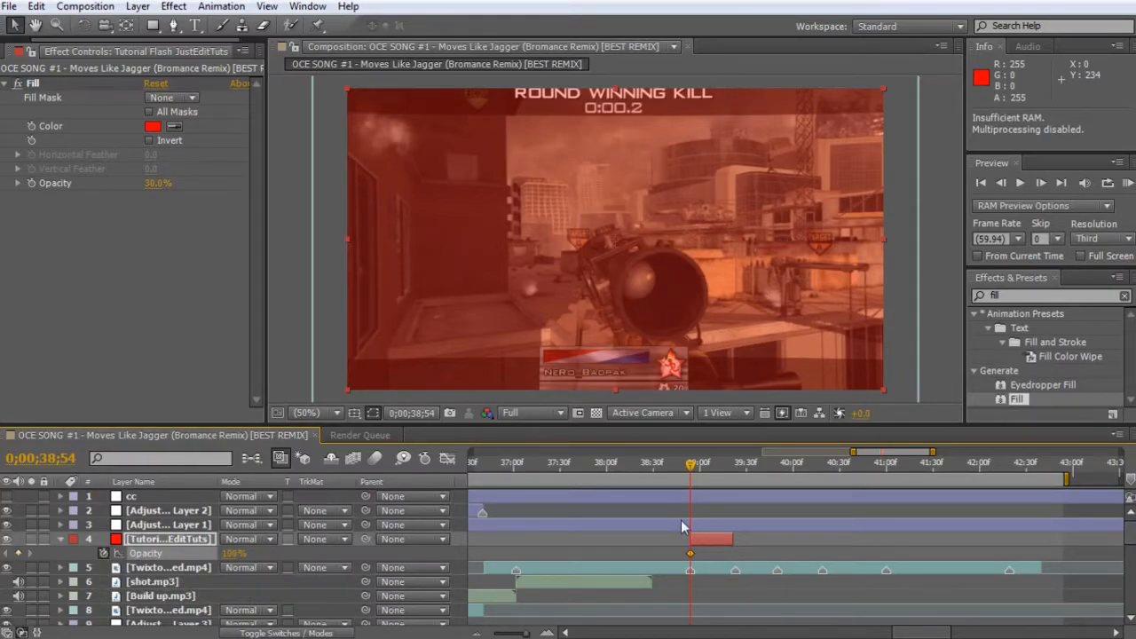
Add a 0% layer Opacity keyframe at the last frame of the Tutorial Flash solid, at 0;00;39;21.
left_click(738, 466)
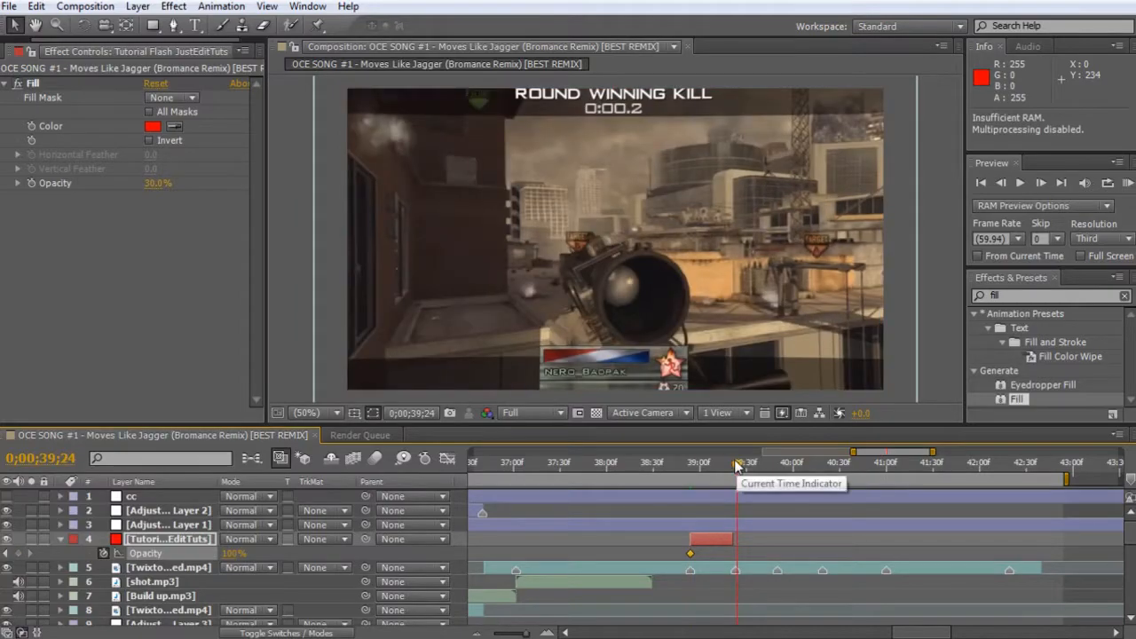
left_click(732, 469)
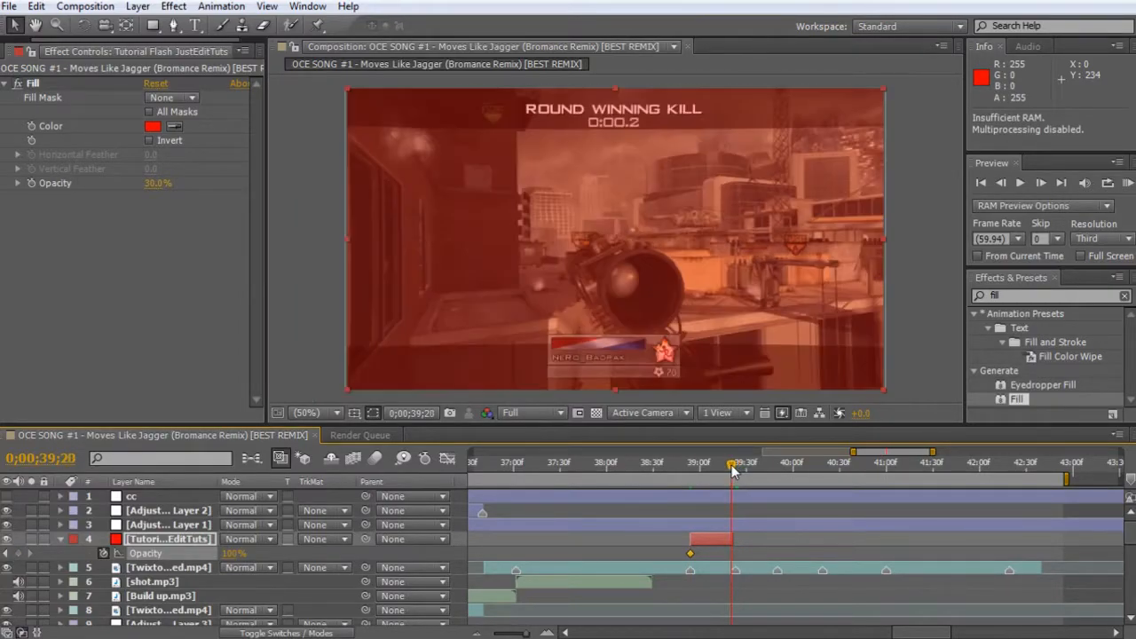
left_click(734, 469)
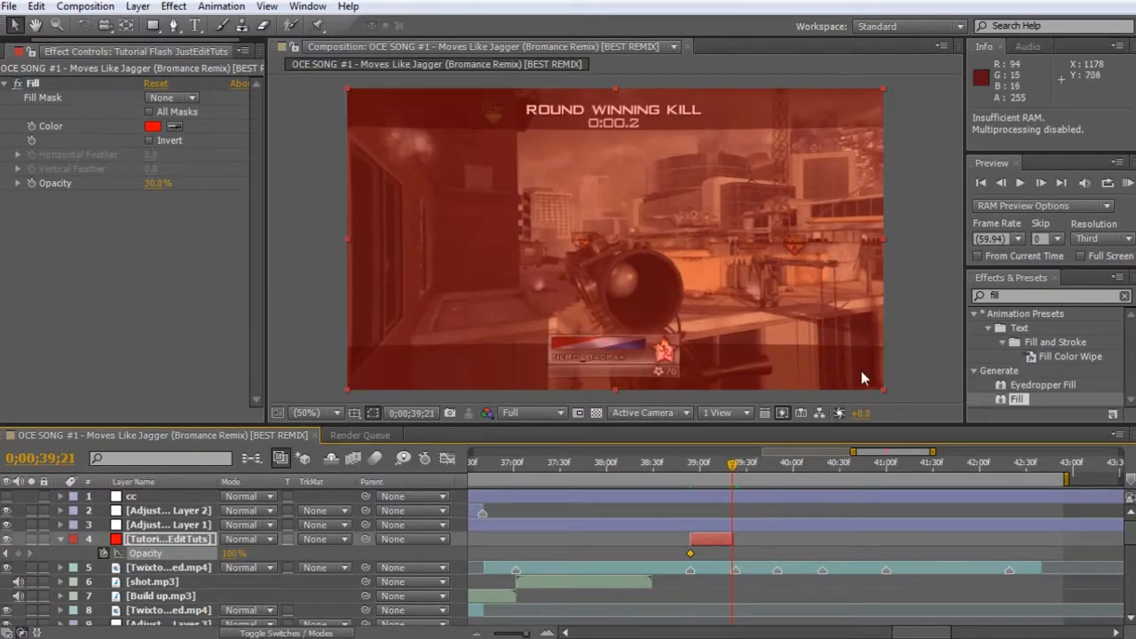
left_click(1042, 184)
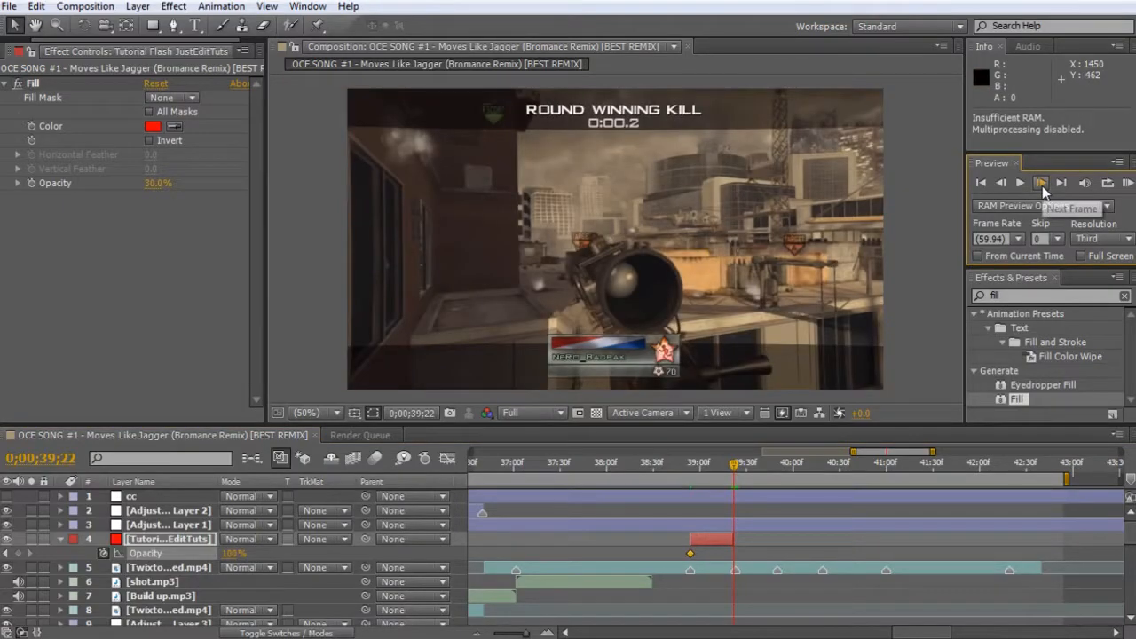
left_click(1000, 182)
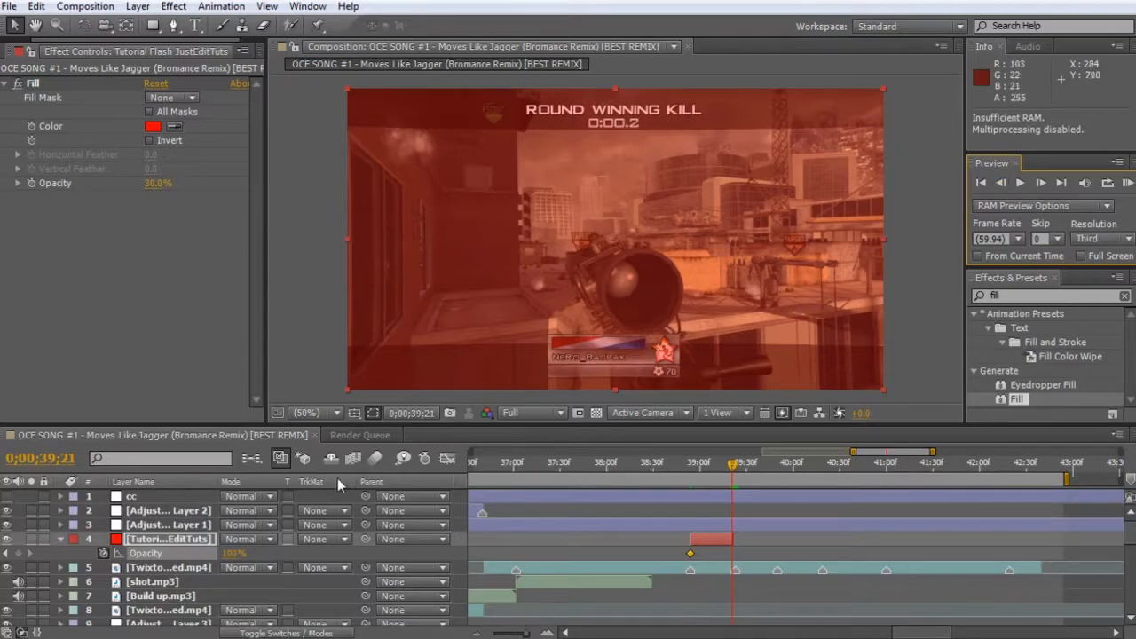
left_click(18, 553)
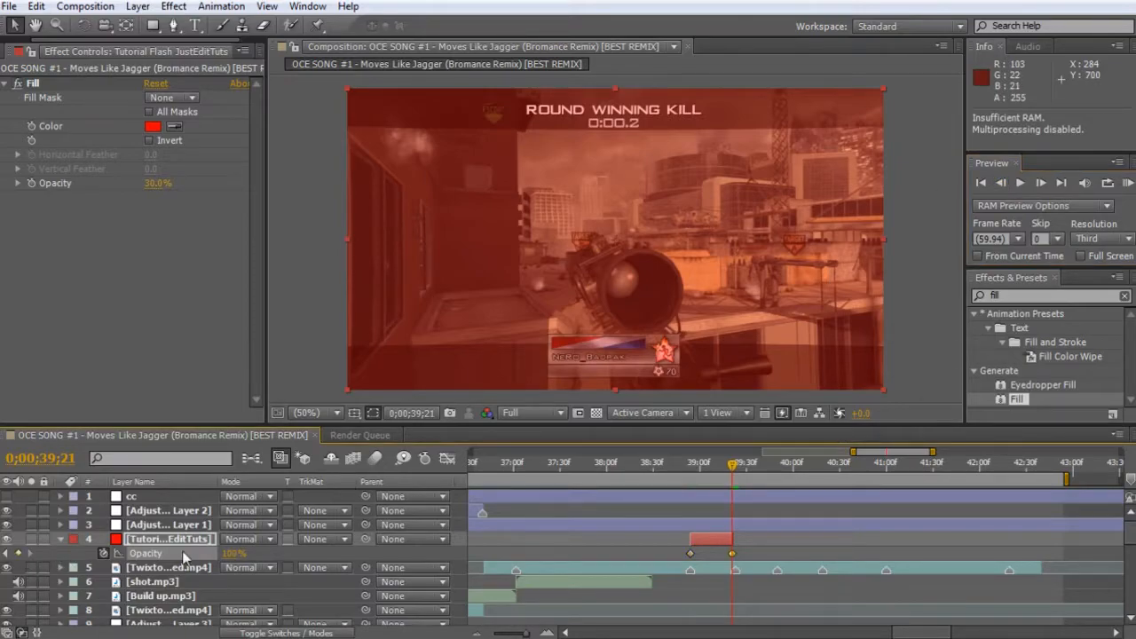
left_click(232, 553)
type("0")
key("Return")
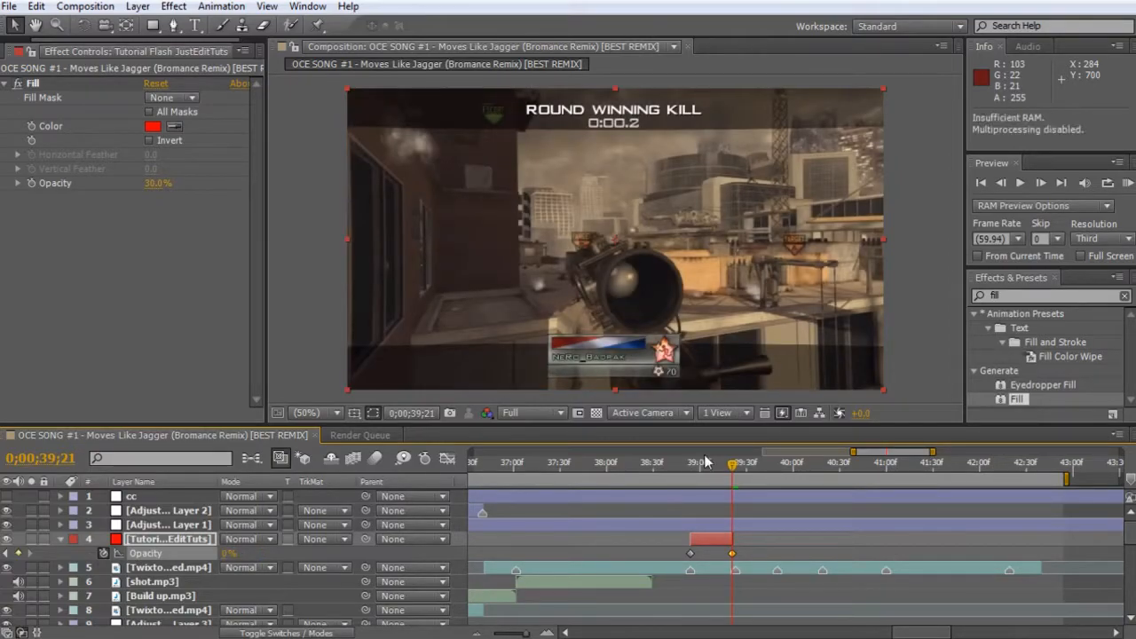
Preview the red flash's fade, temporarily showing the cc layer to check the flash at 0;00;39;02.
left_click_drag(699, 462, 732, 471)
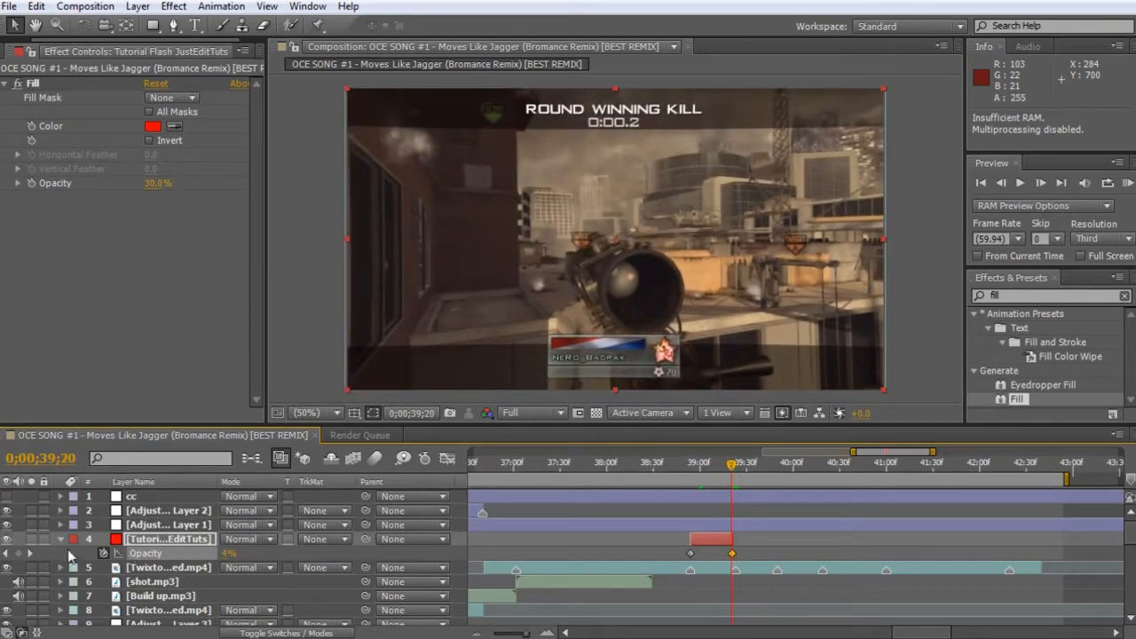
left_click(60, 539)
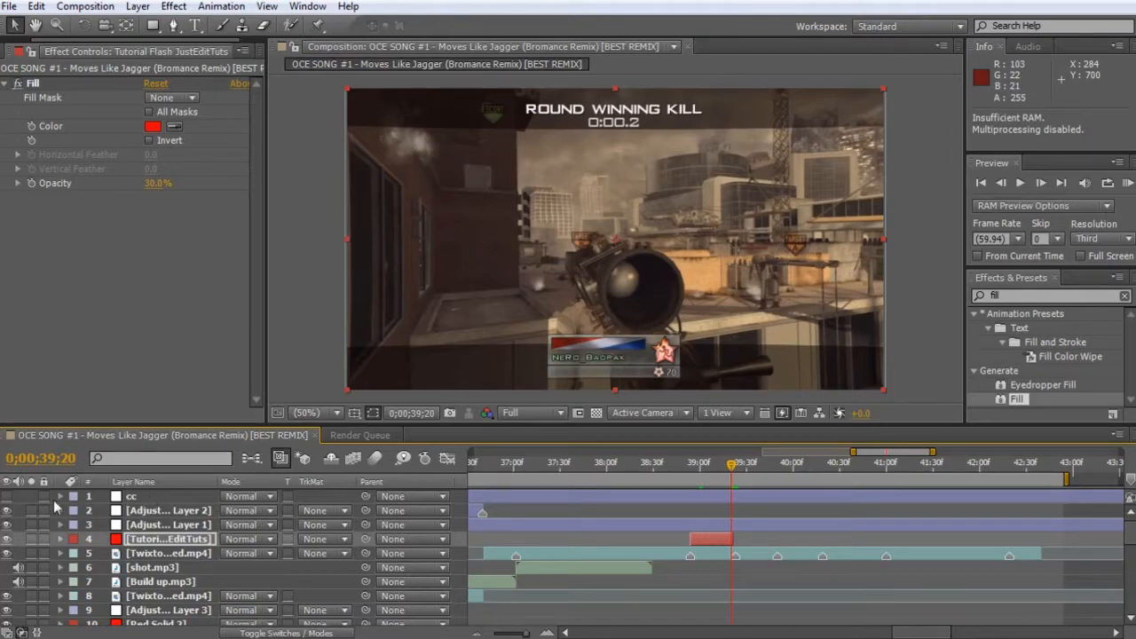
left_click(6, 497)
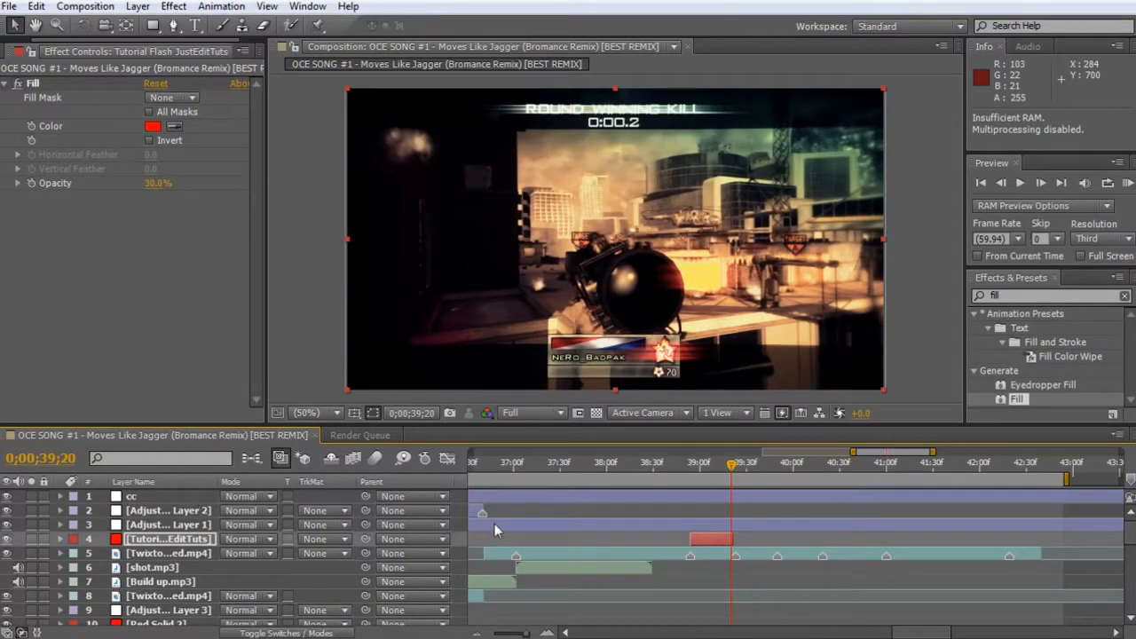
left_click(702, 465)
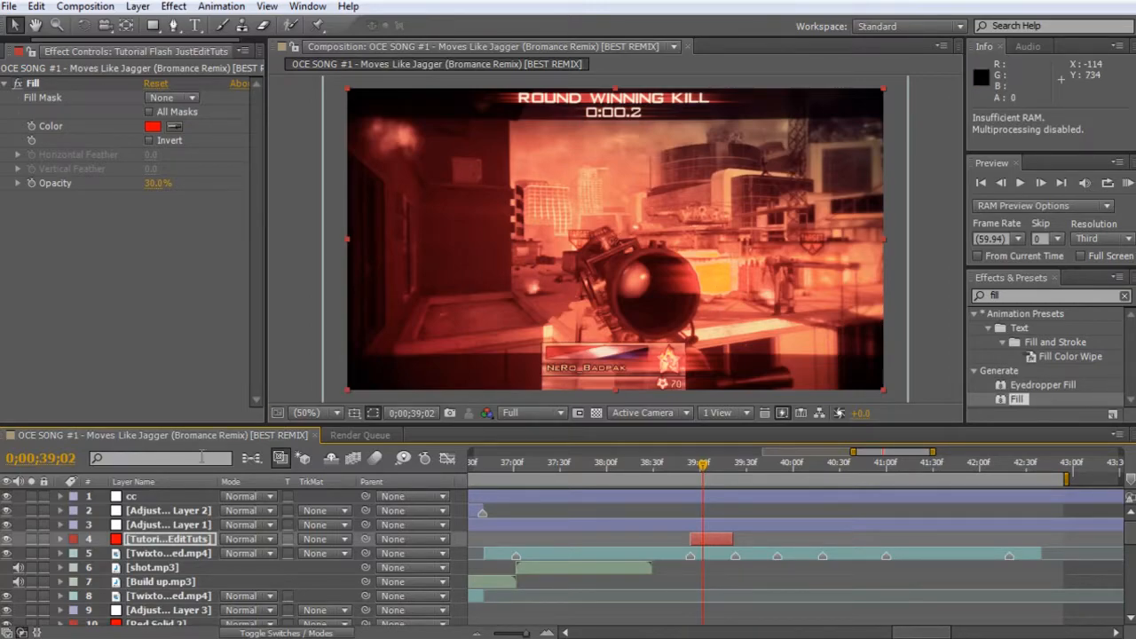
left_click(7, 496)
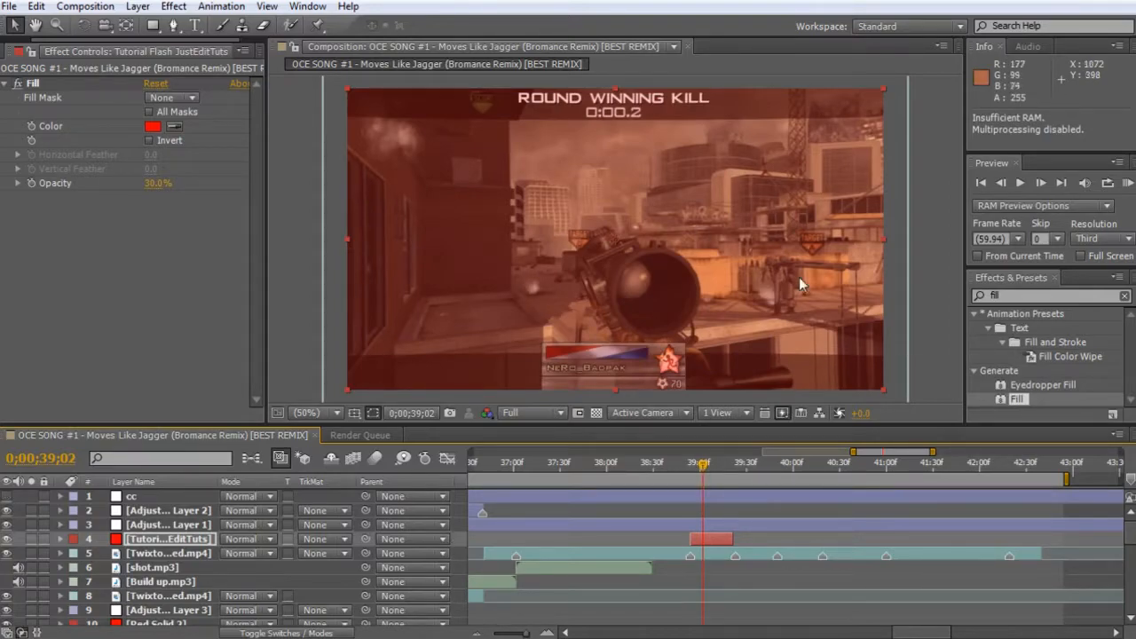
Duplicate the Tutorial Flash solid and move the copy right after the original, starting at 0;00;39;21.
left_click(181, 543)
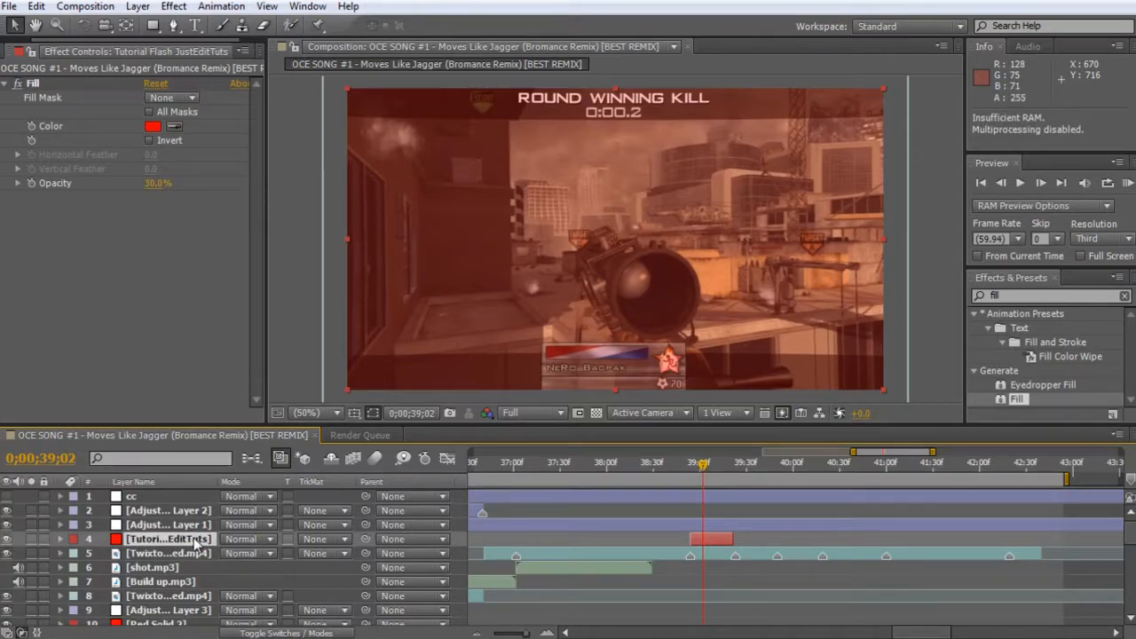
key("ctrl+d")
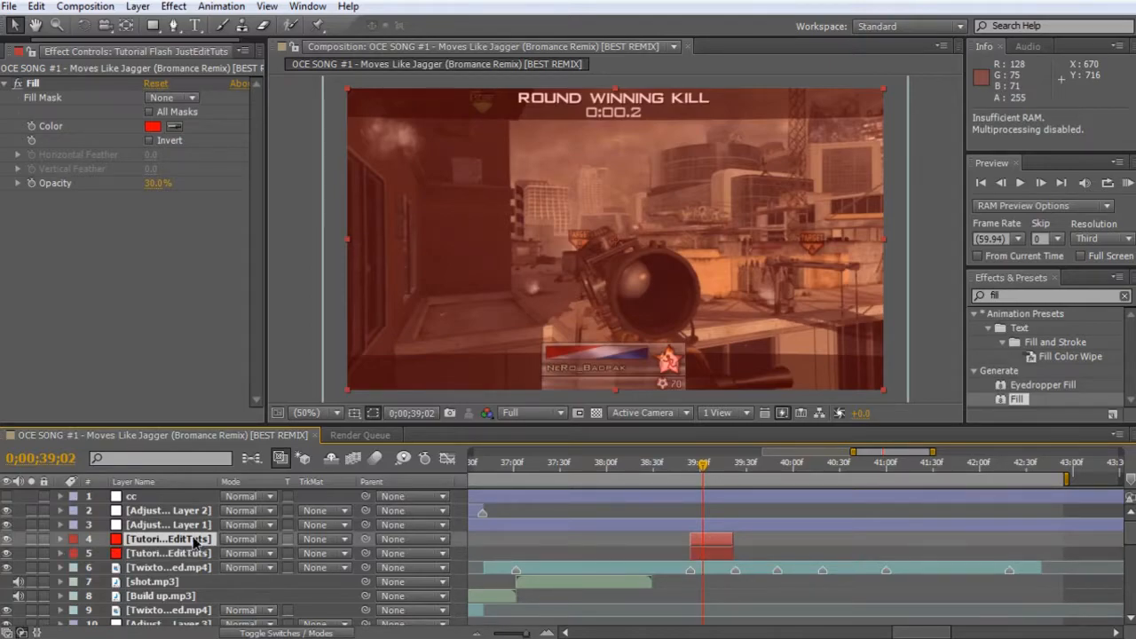
left_click_drag(717, 531, 760, 539)
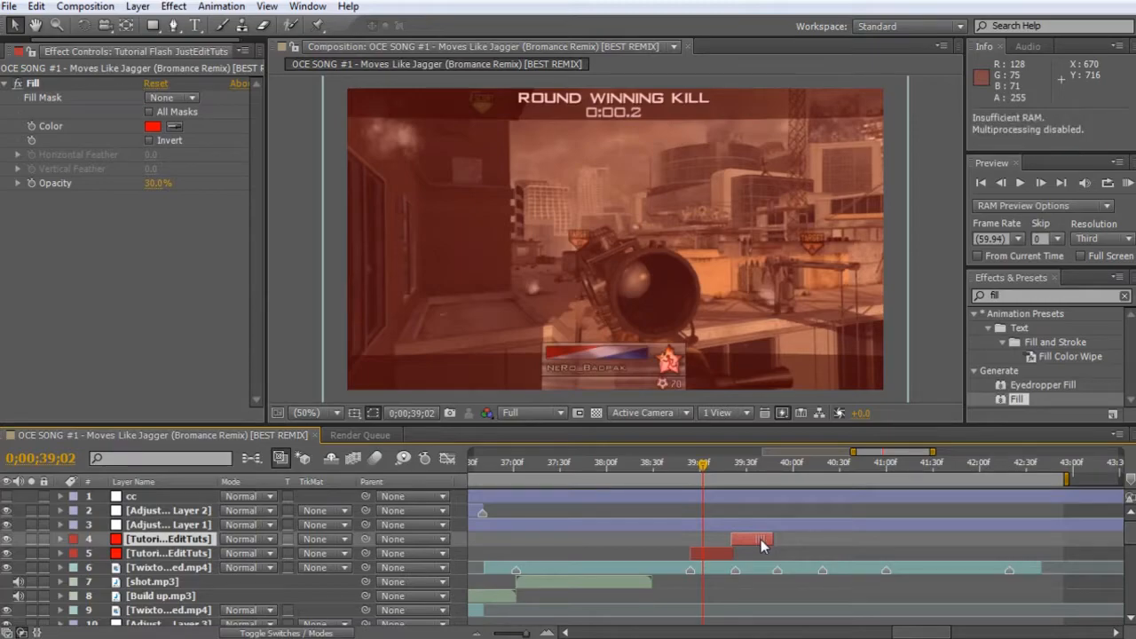
left_click(761, 540)
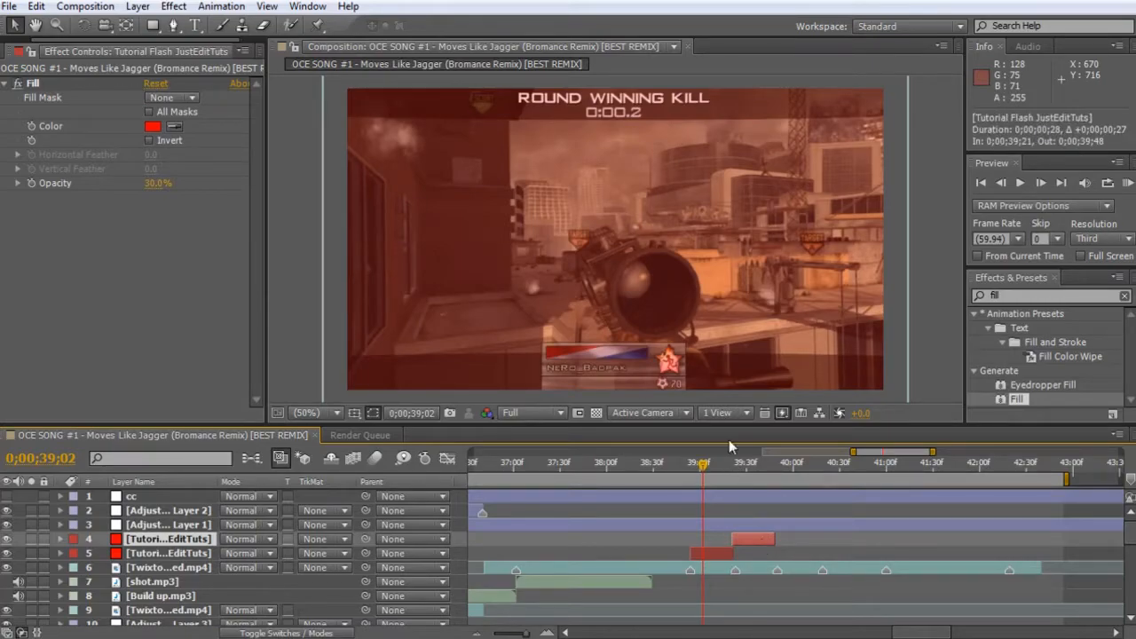
Align the start of the duplicated flash with the next beat marker at 0;00;39;23.
left_click(734, 472)
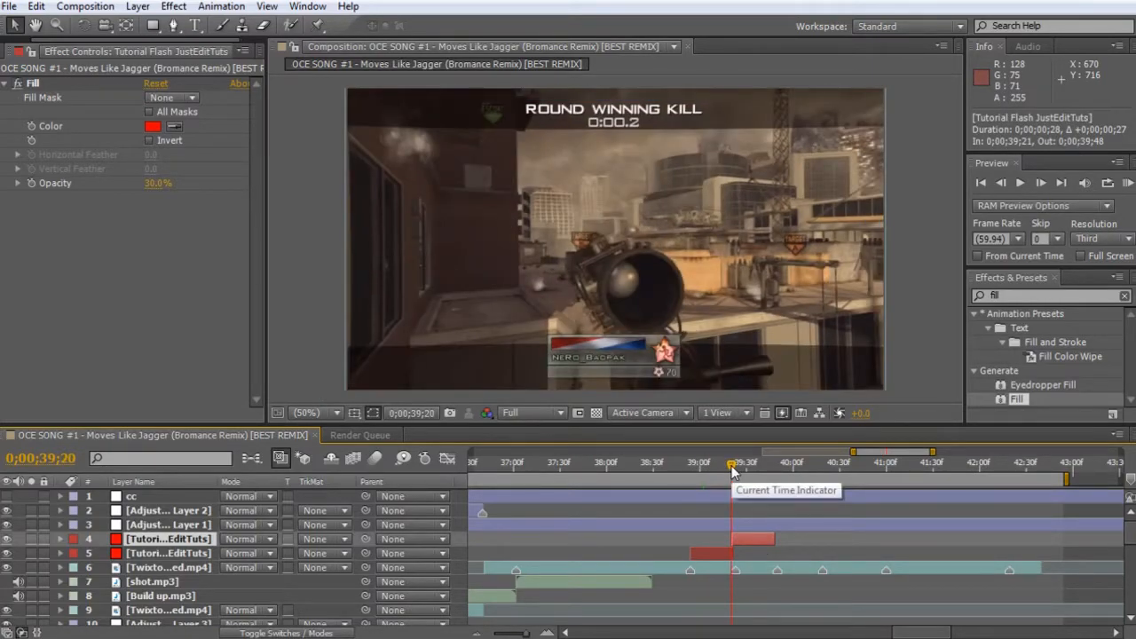
key("Page_Down")
key("Page_Down")
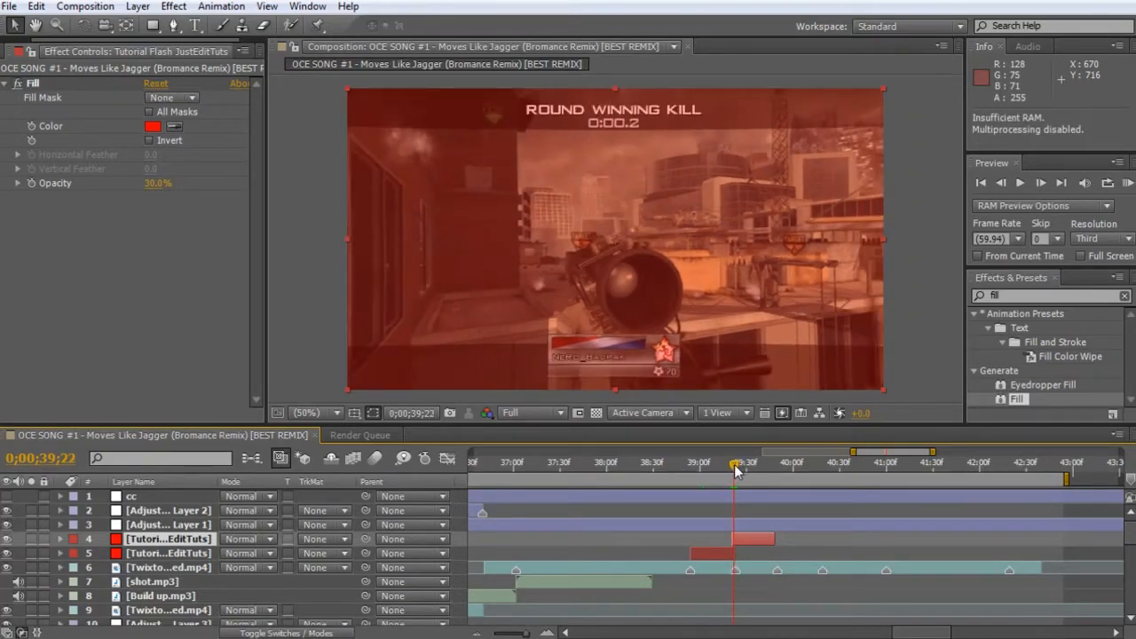
left_click(1043, 181)
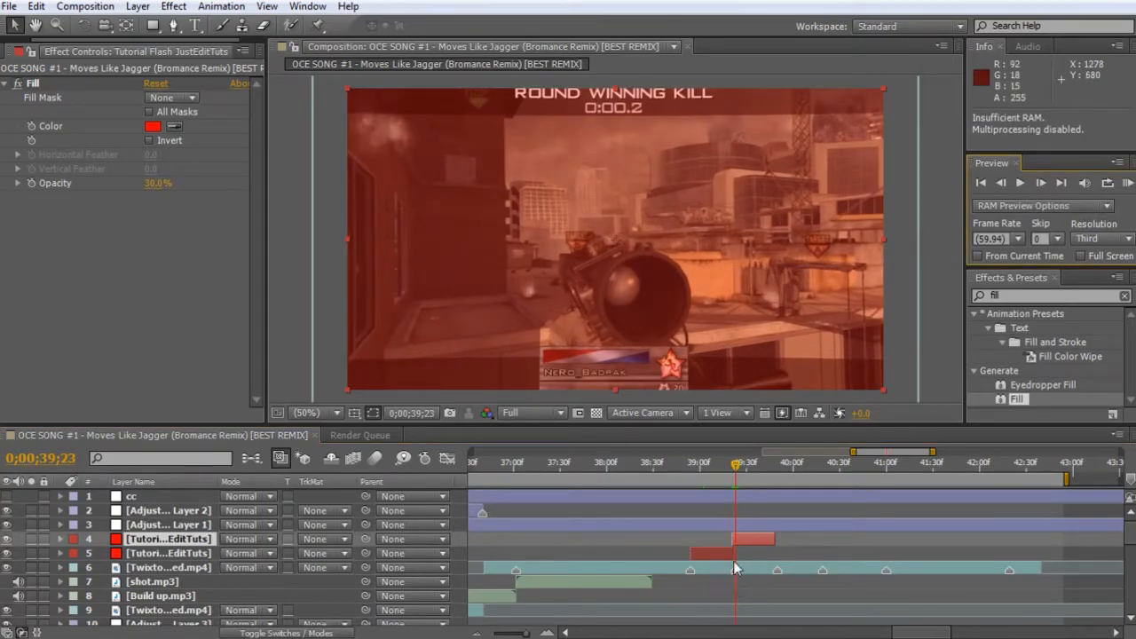
left_click_drag(748, 538, 751, 538)
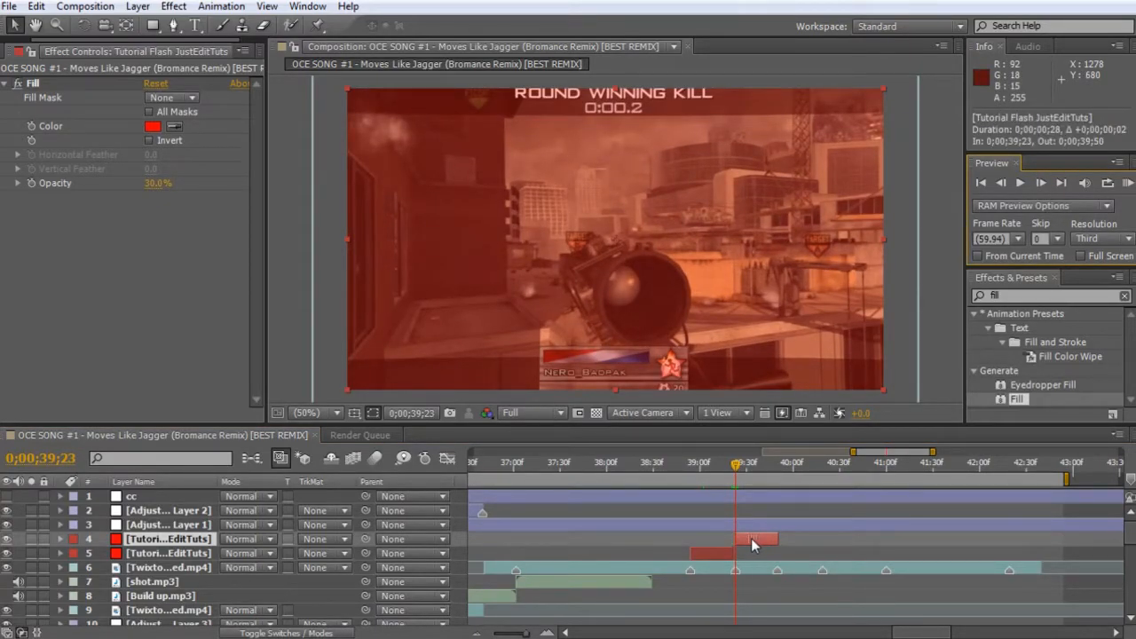
left_click_drag(752, 537, 752, 537)
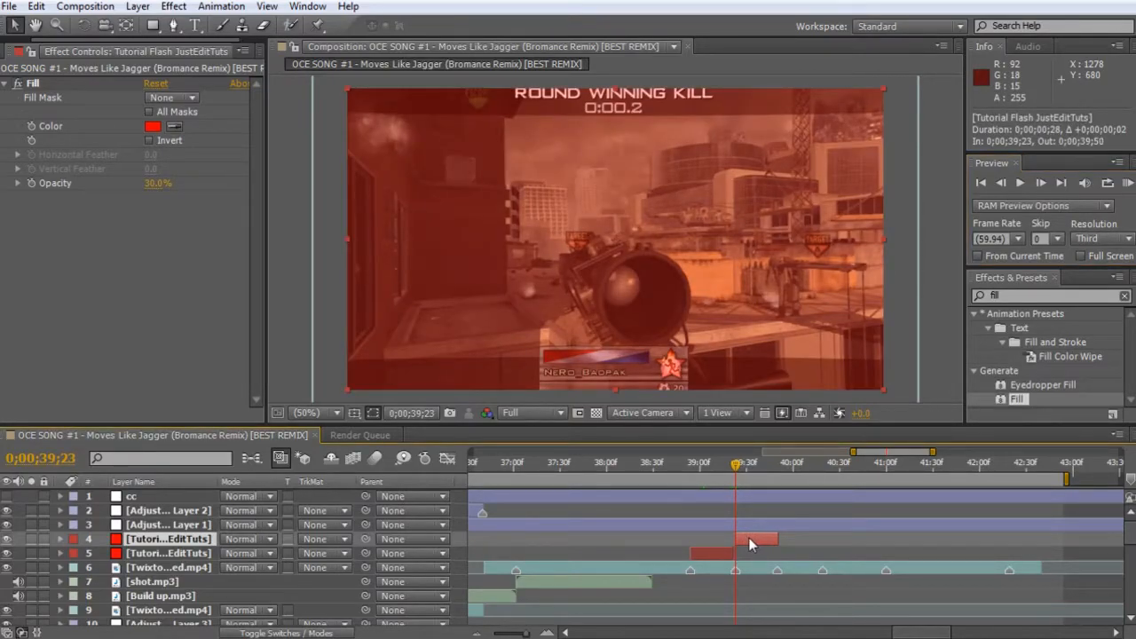
Change the Fill color of the duplicated flash to green 06FF00.
left_click(152, 126)
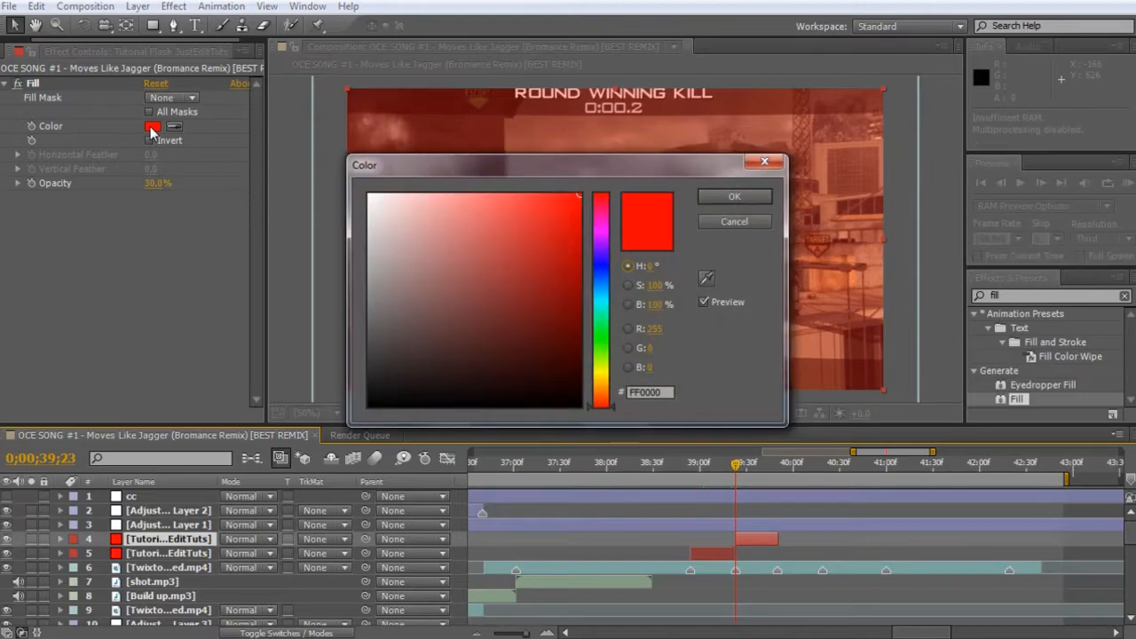
left_click(602, 332)
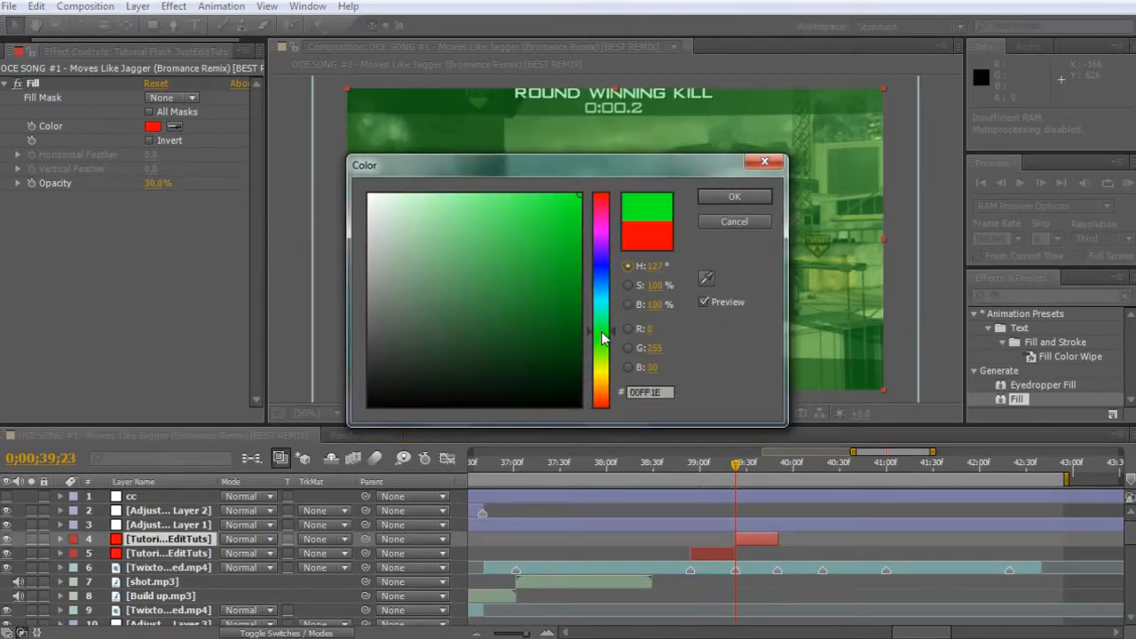
left_click(612, 335)
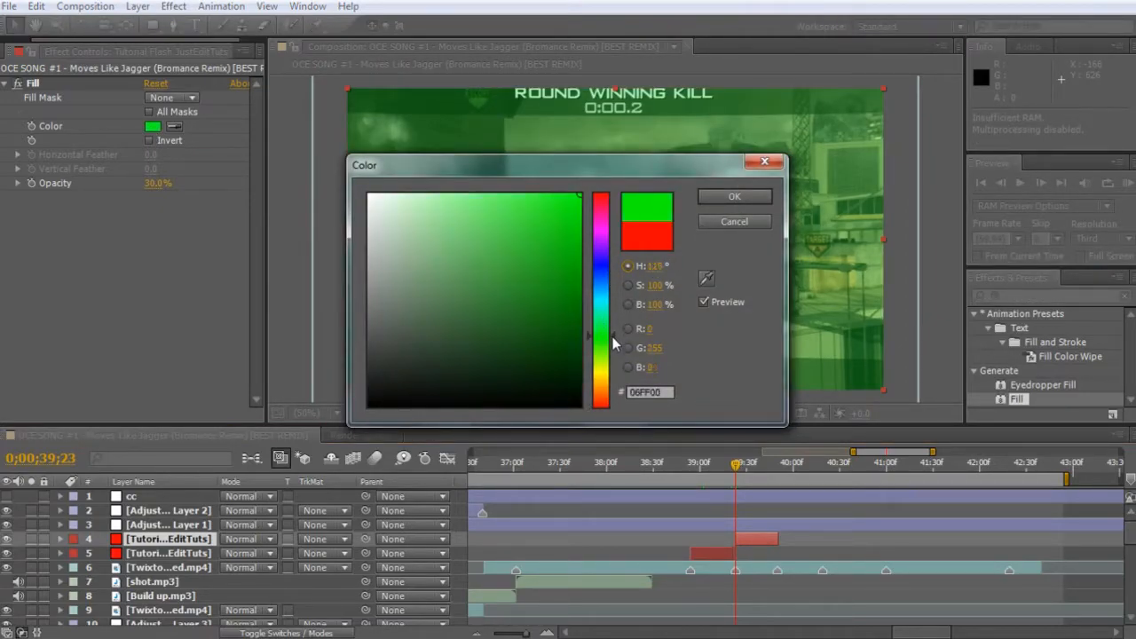
left_click(717, 195)
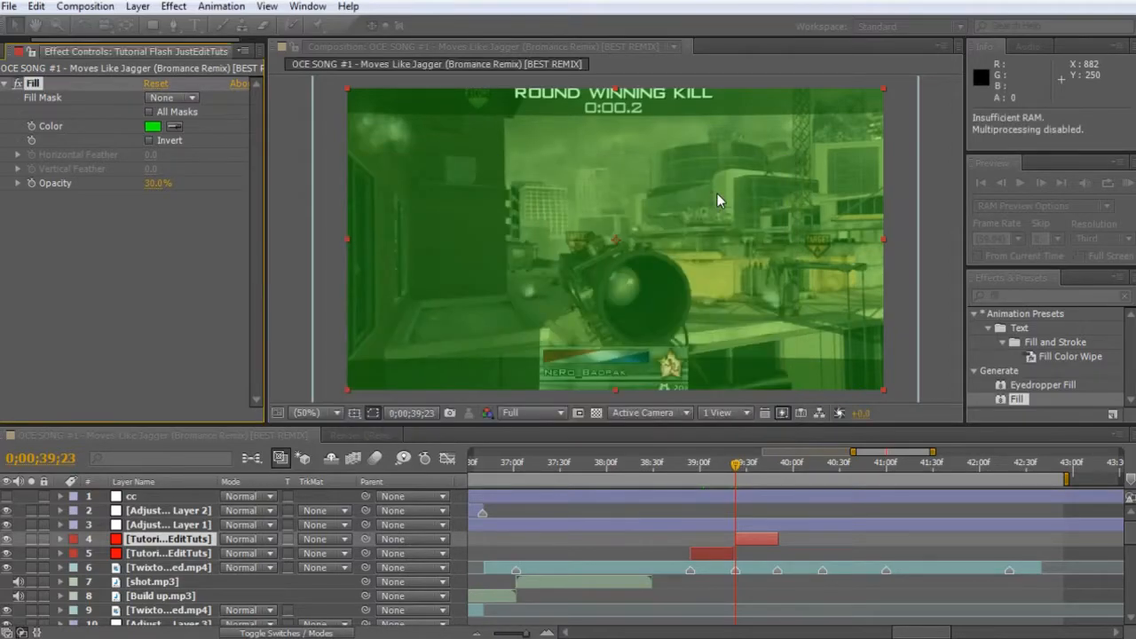
Preview the green flash at 0;00;39;34 with the cc layer temporarily shown.
left_click(6, 498)
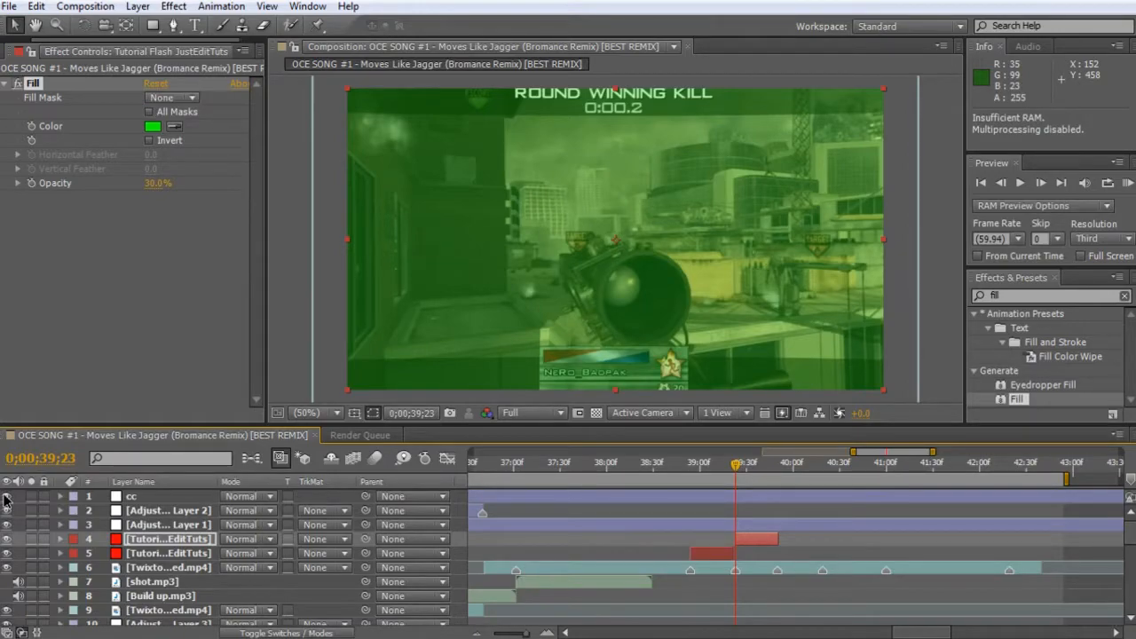
left_click(6, 499)
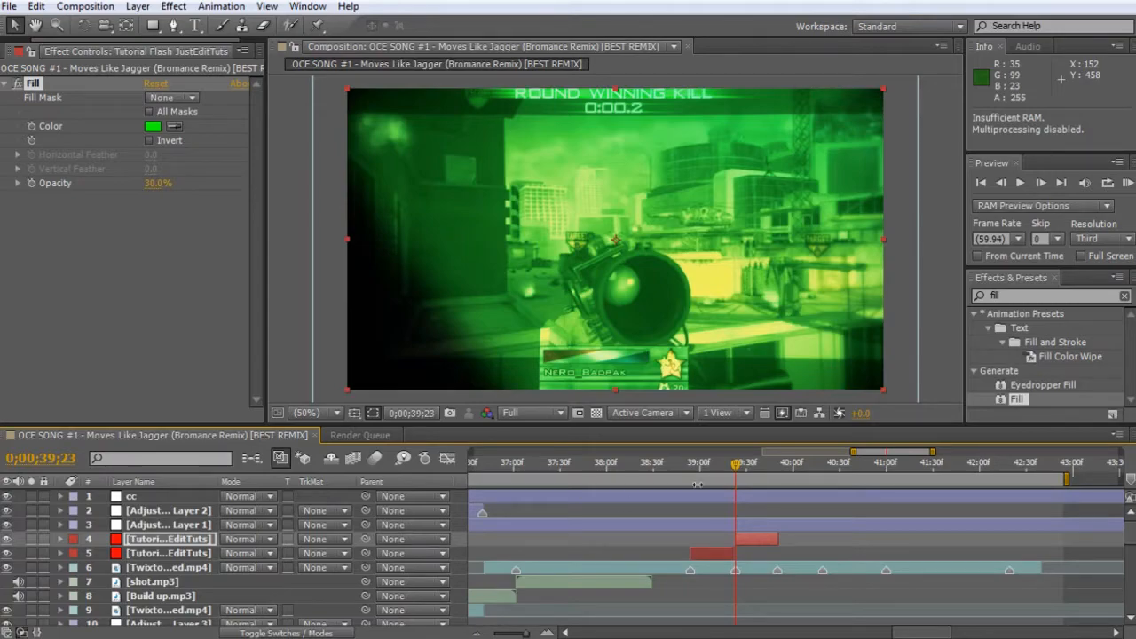
left_click(754, 471)
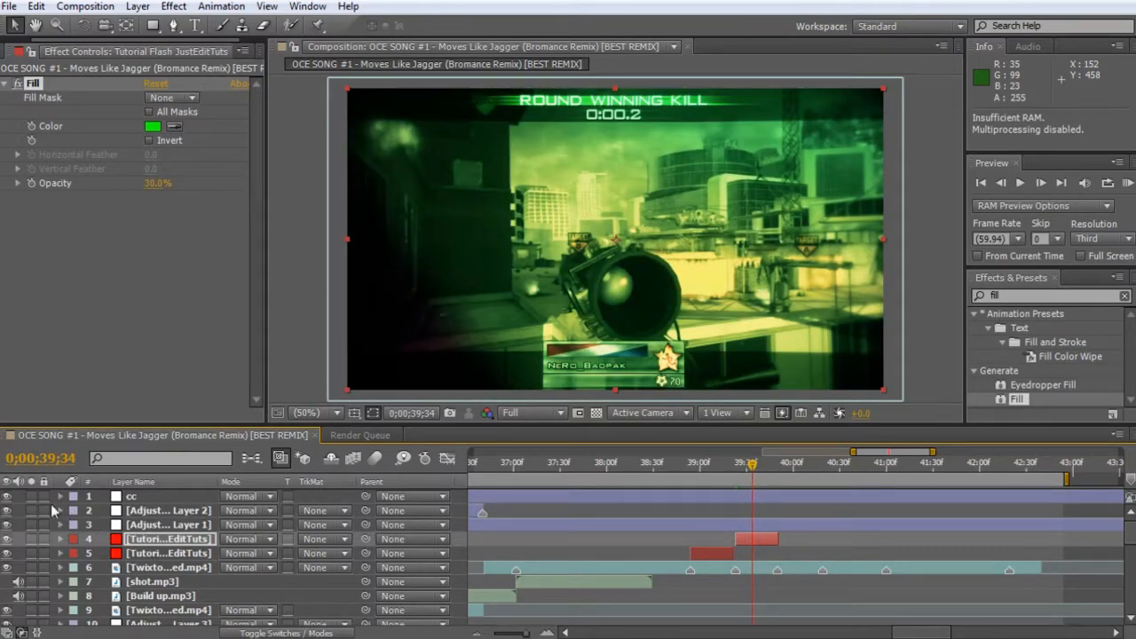
left_click(7, 497)
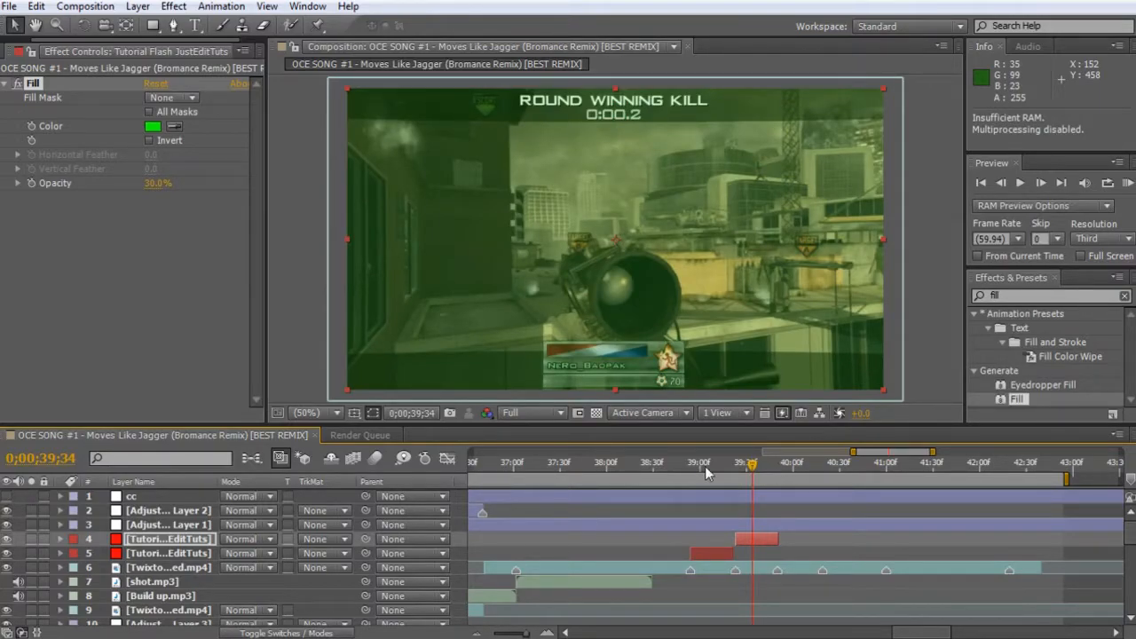
Duplicate the green flash solid and start the copy on the following beat marker, at 0;00;39;50.
left_click(165, 545)
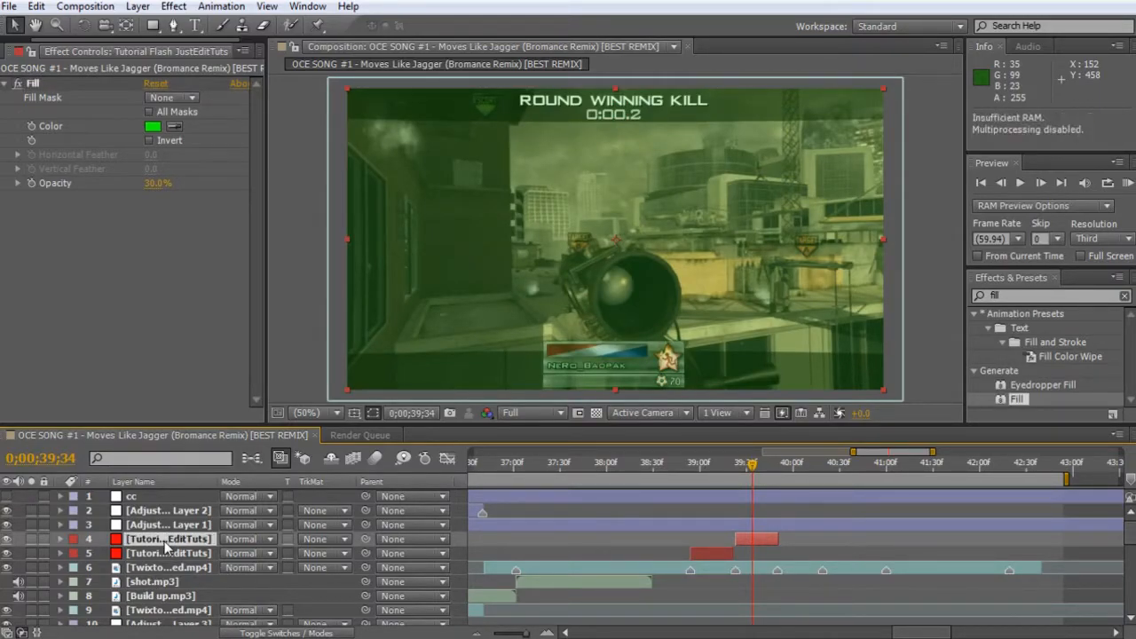
key("ctrl+d")
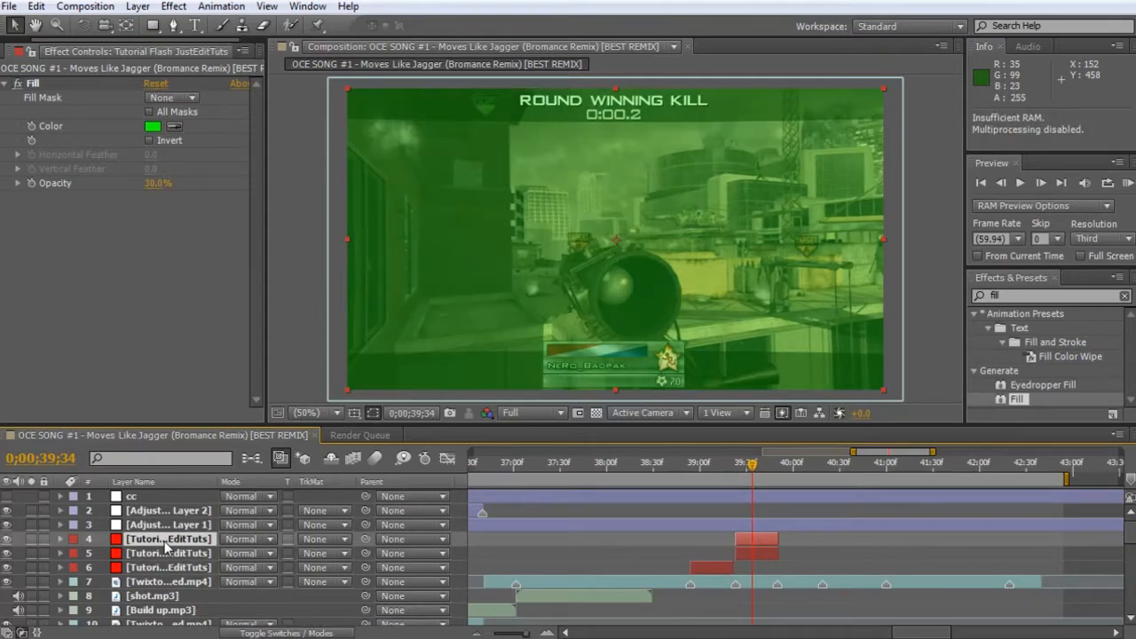
left_click_drag(746, 539, 788, 540)
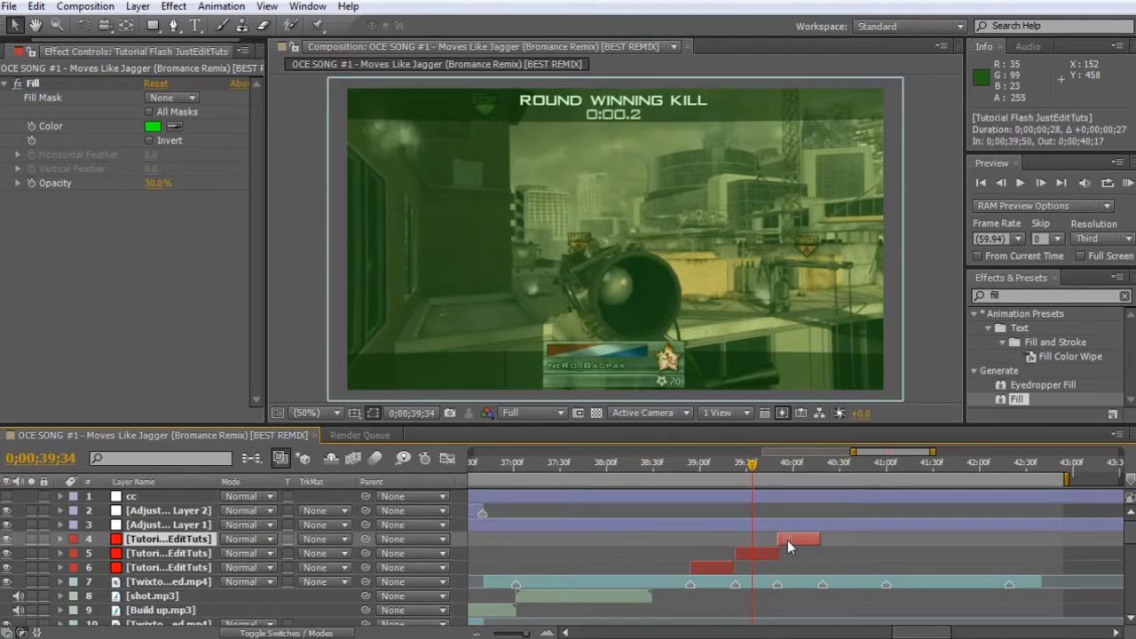
left_click(778, 464)
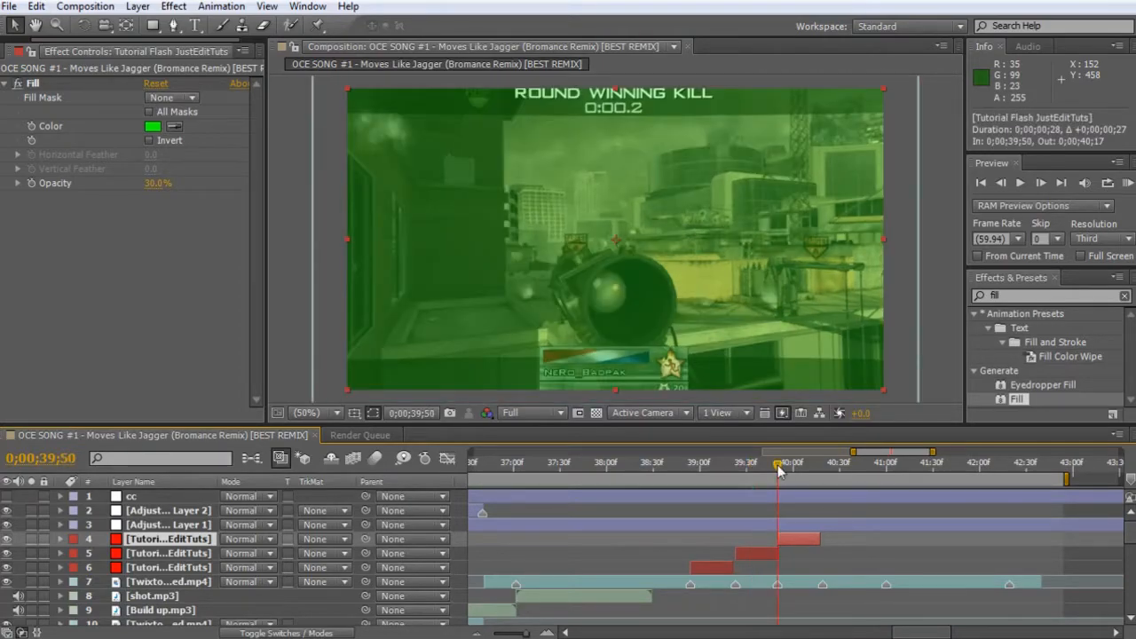
left_click(1000, 183)
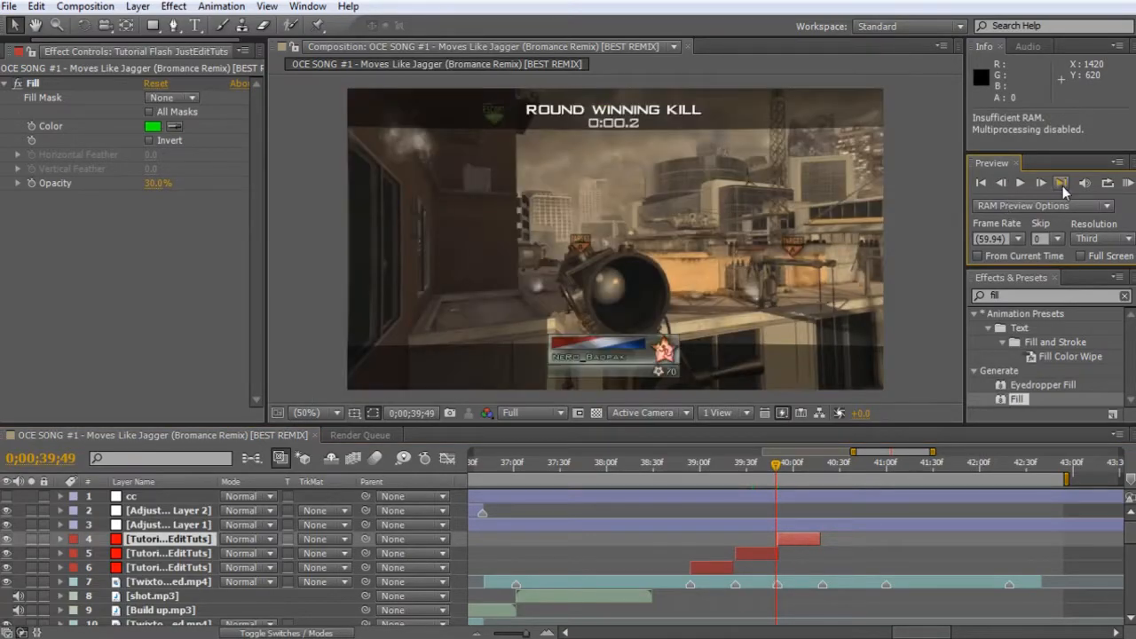
left_click(1045, 183)
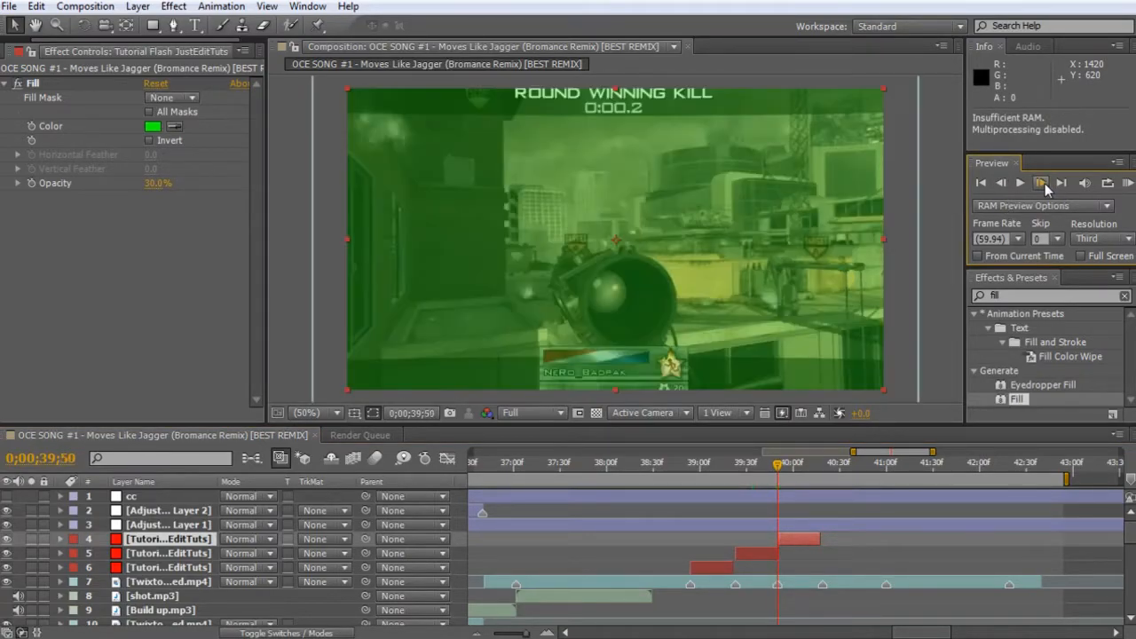
Change the Fill color of the flash starting at 0;00;39;50 to purple AE00FF.
left_click(153, 127)
left_click(605, 230)
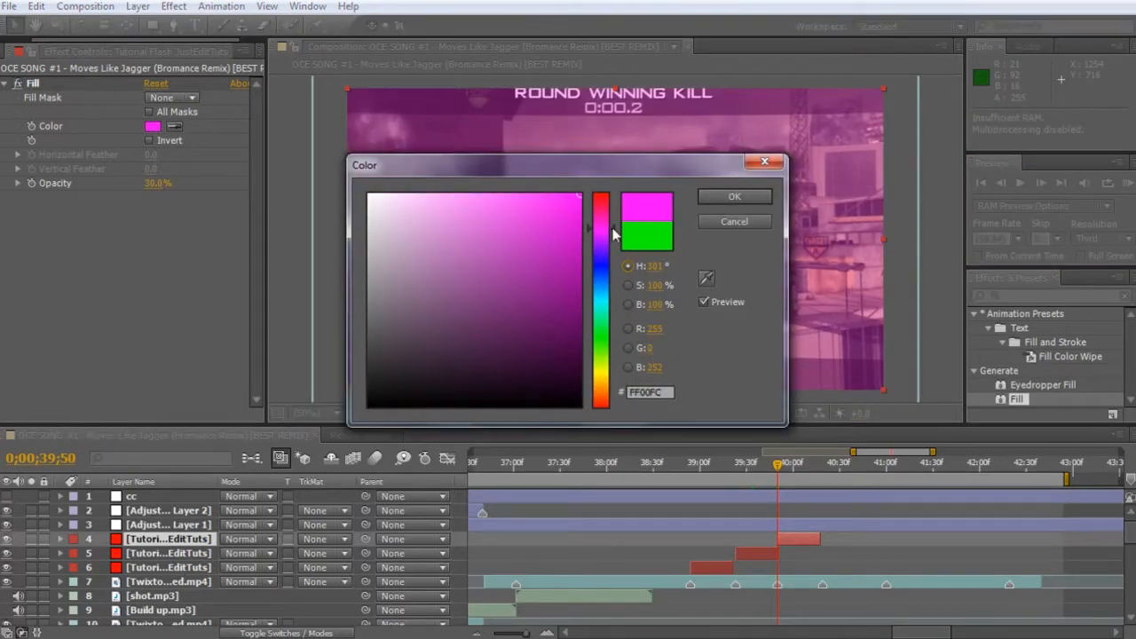
left_click_drag(613, 230, 612, 241)
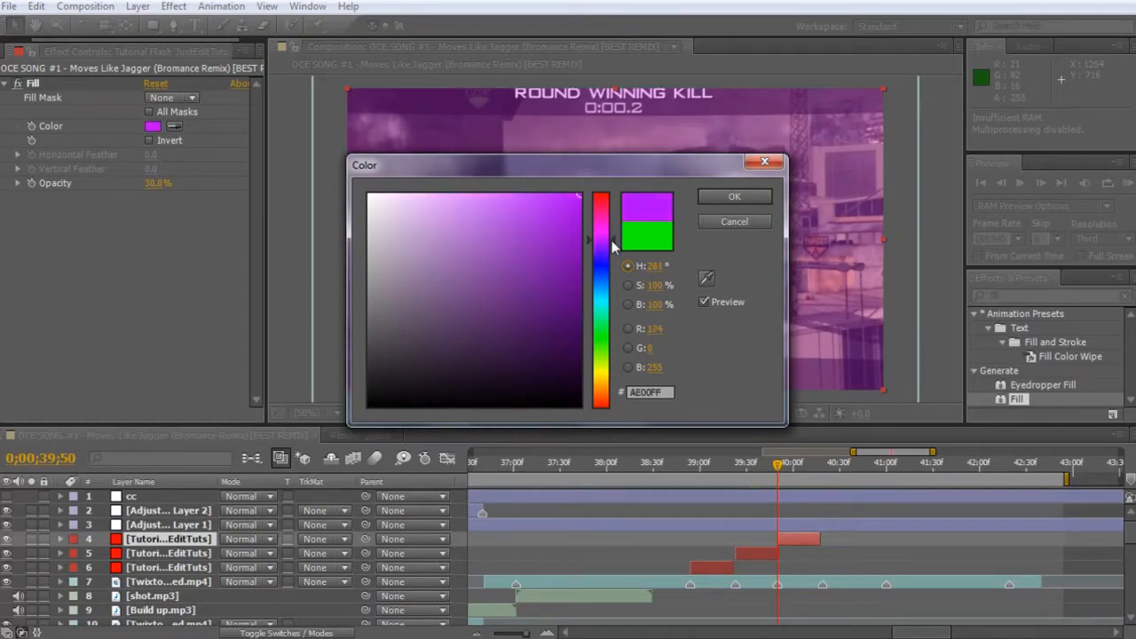
left_click(733, 196)
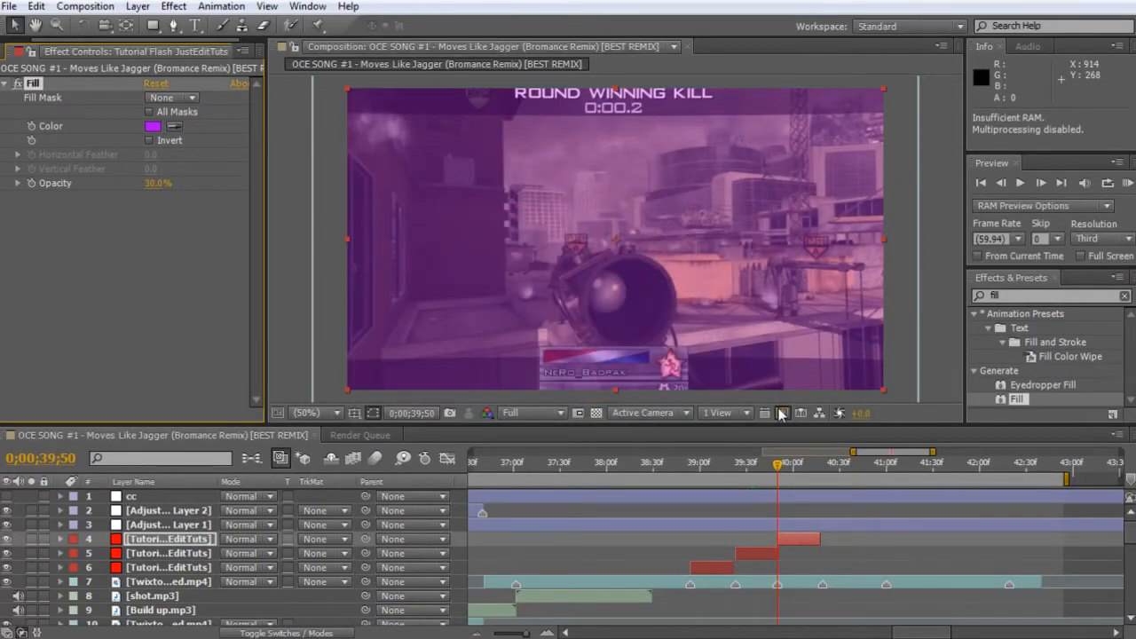
Duplicate the purple flash solid and align the copy's start with the next beat marker at 0;00;40;19.
left_click(135, 538)
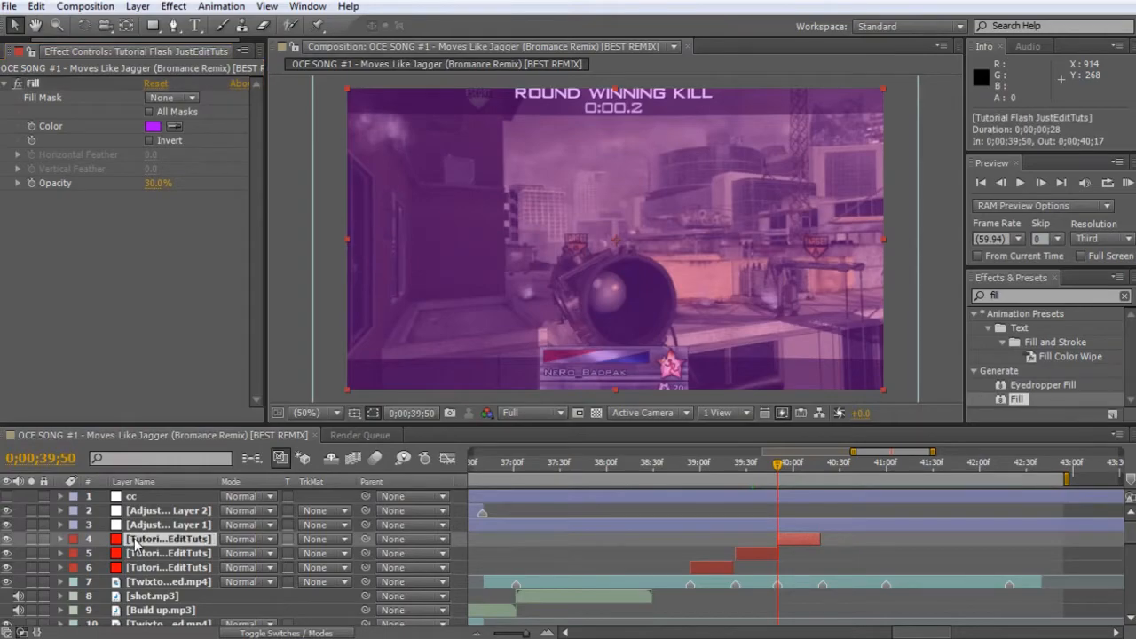
key("ctrl+d")
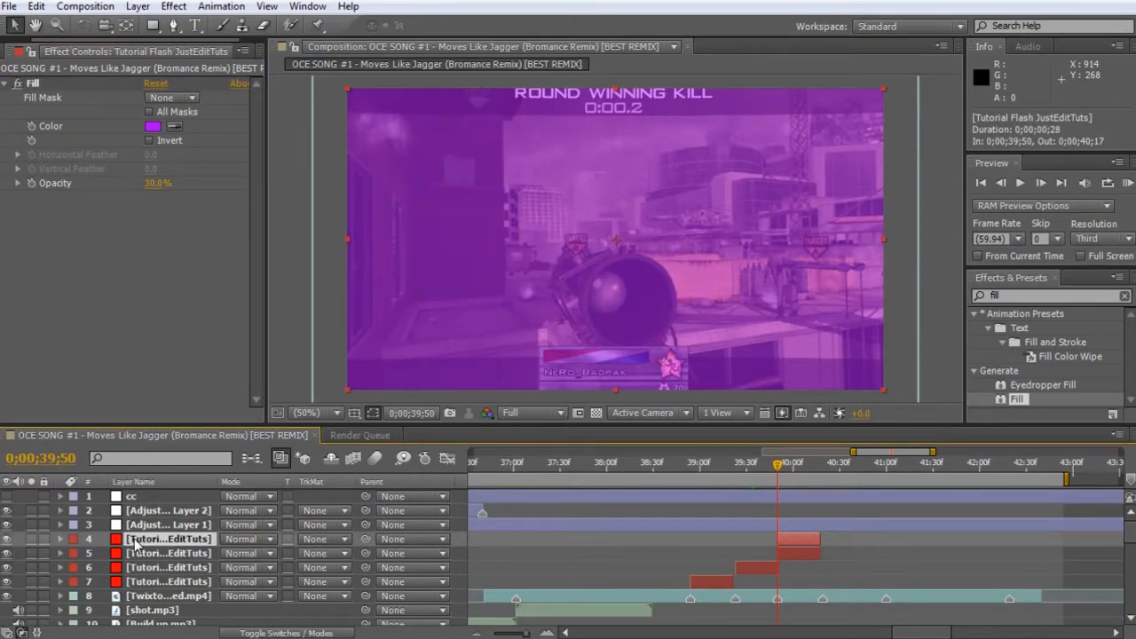
left_click_drag(793, 540, 835, 543)
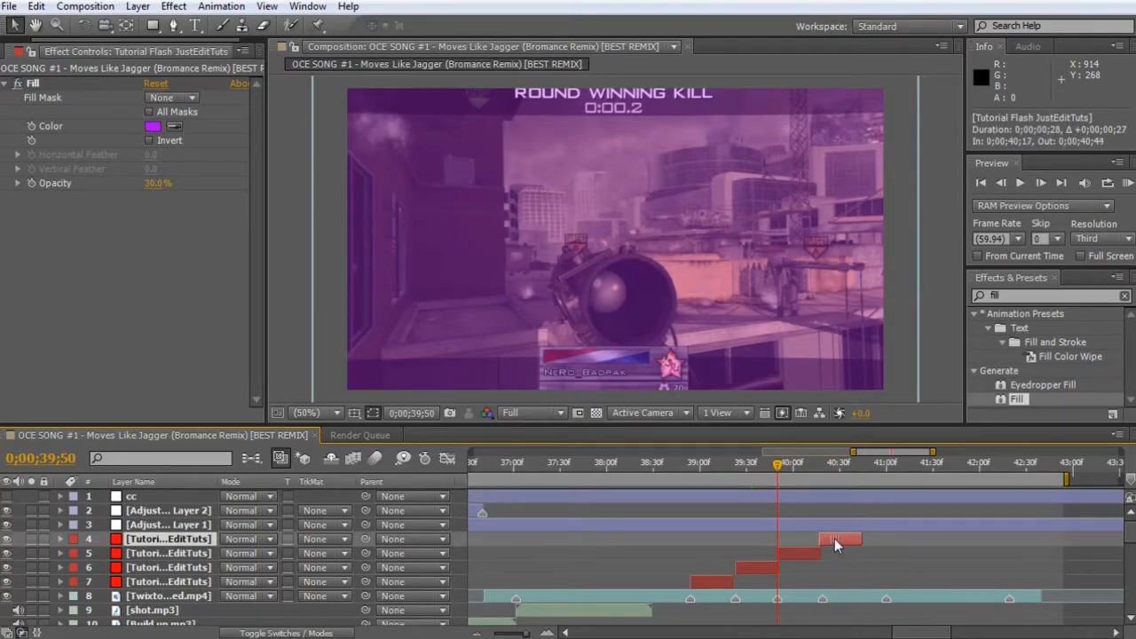
left_click_drag(836, 539, 836, 539)
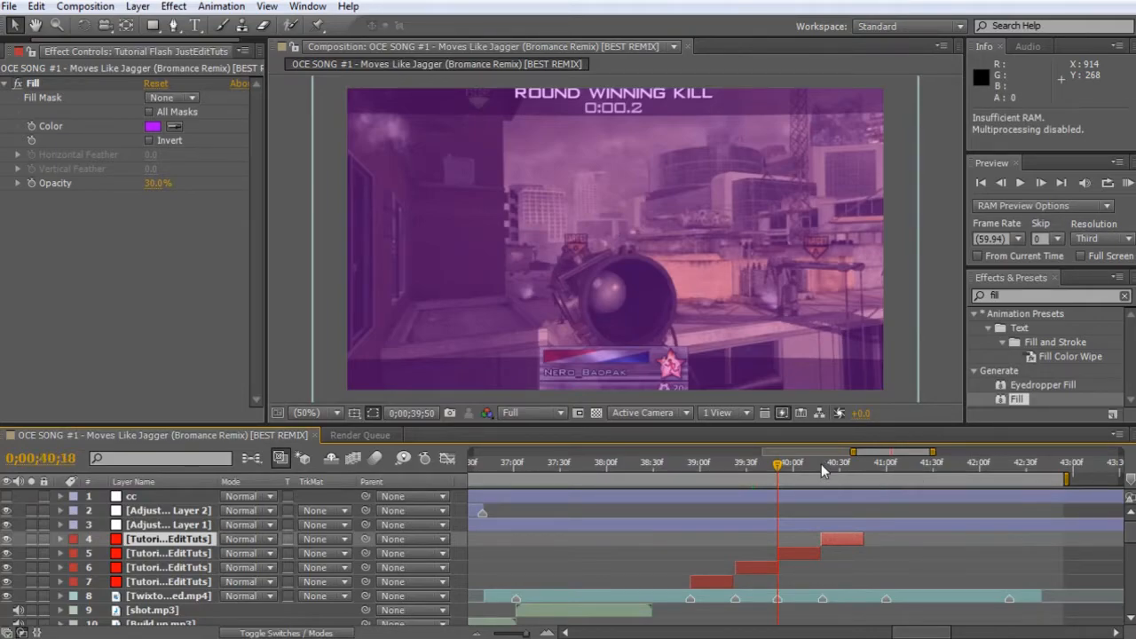
left_click(822, 464)
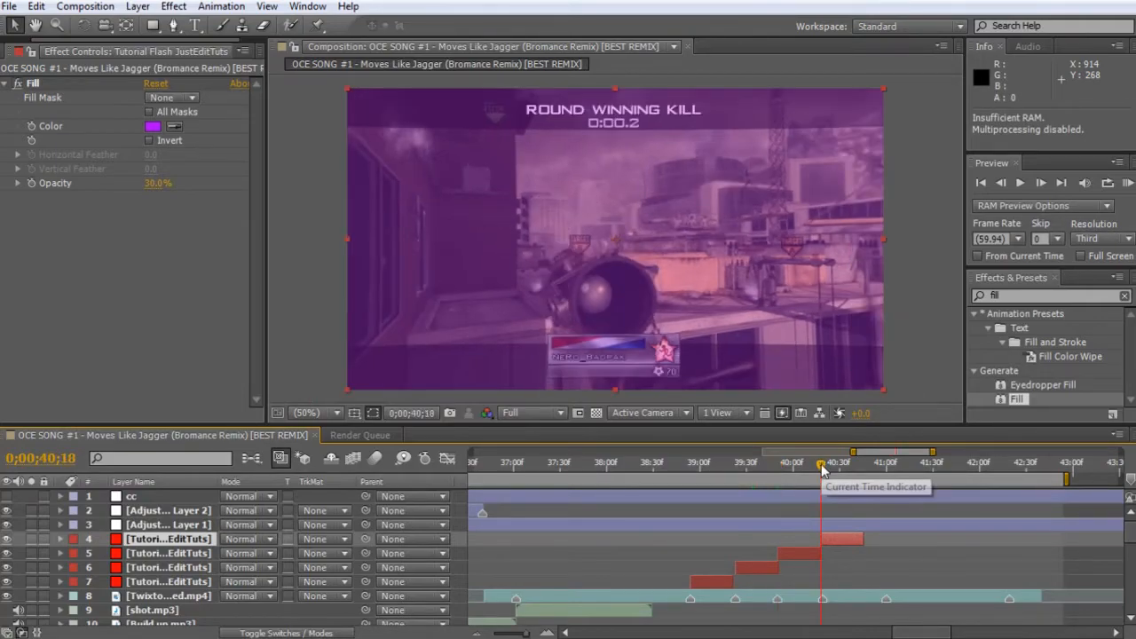
left_click(1040, 183)
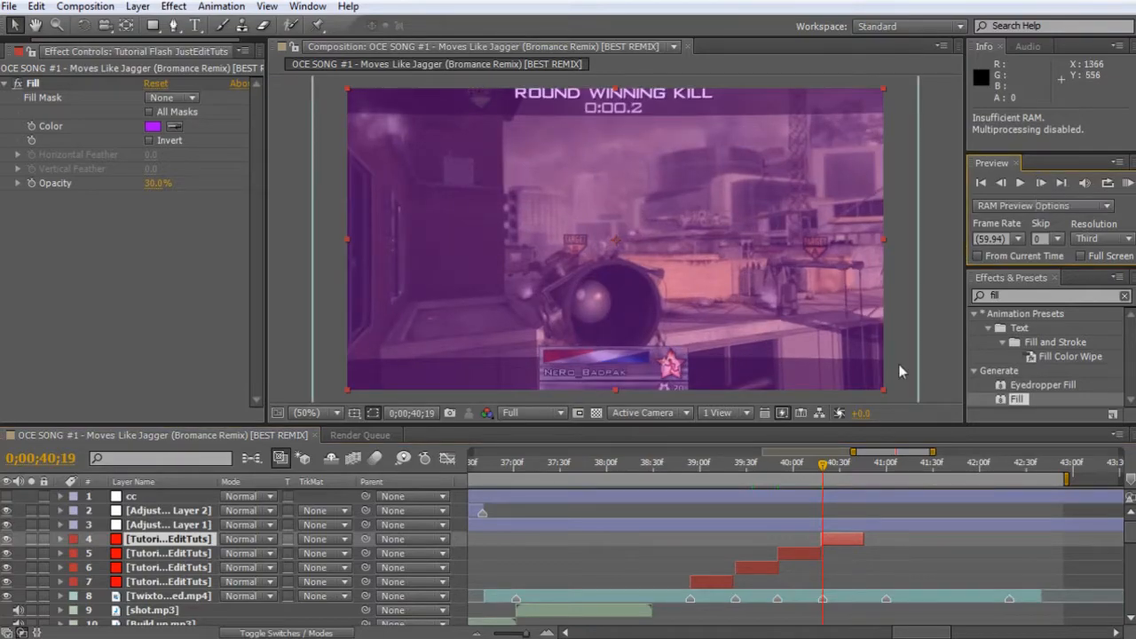
left_click_drag(835, 541, 835, 542)
left_click(835, 541)
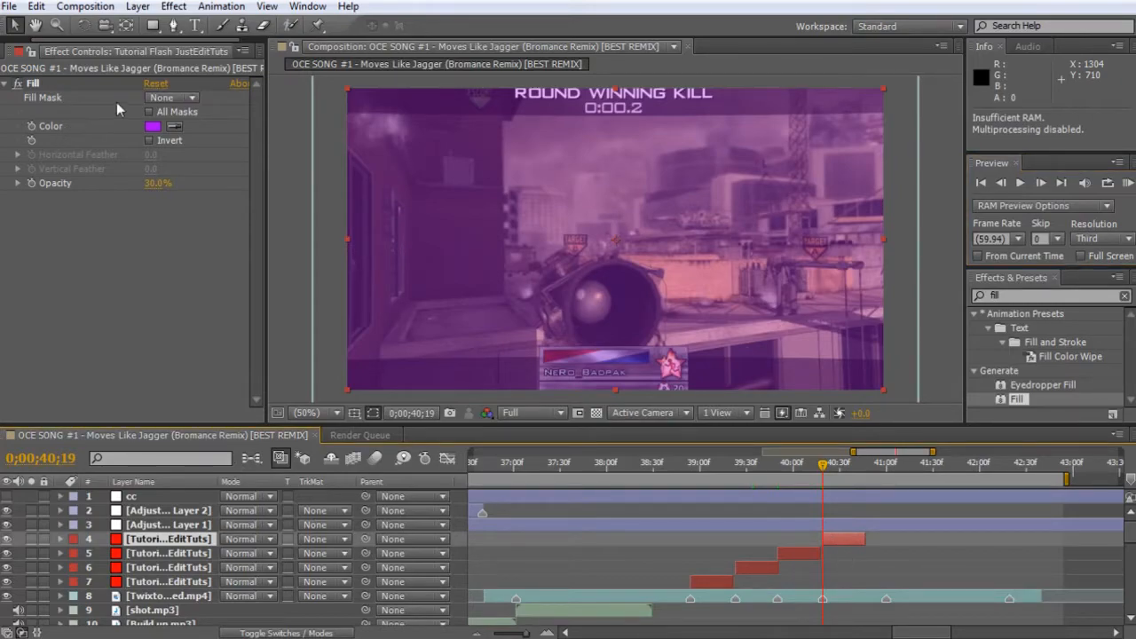
Change the Fill color of the newest flash copy to orange.
left_click(153, 127)
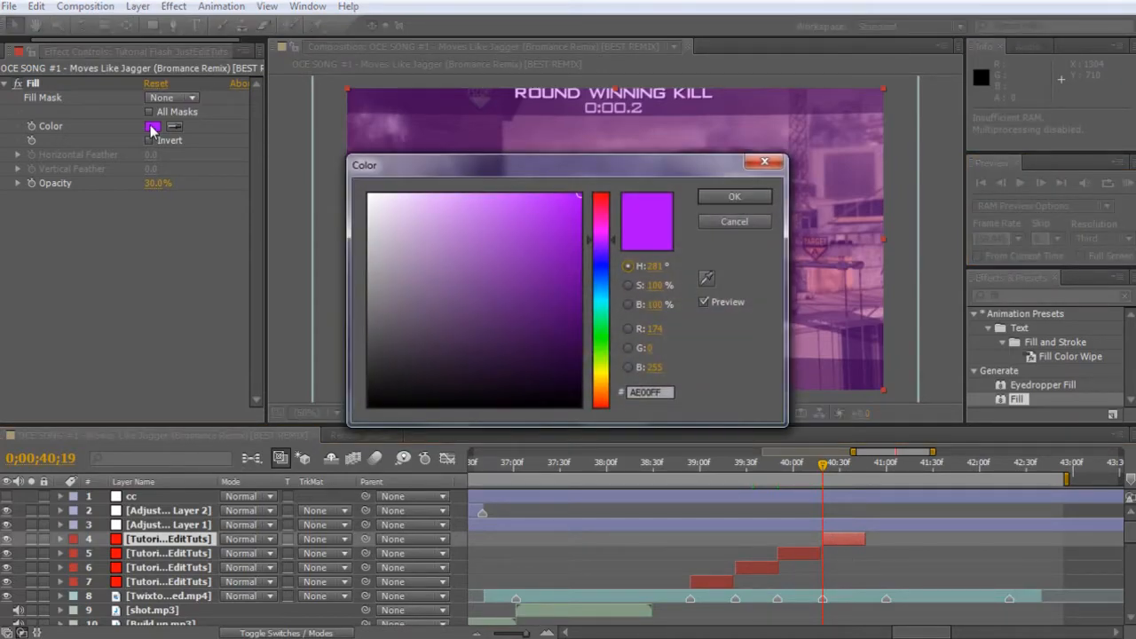
left_click(603, 392)
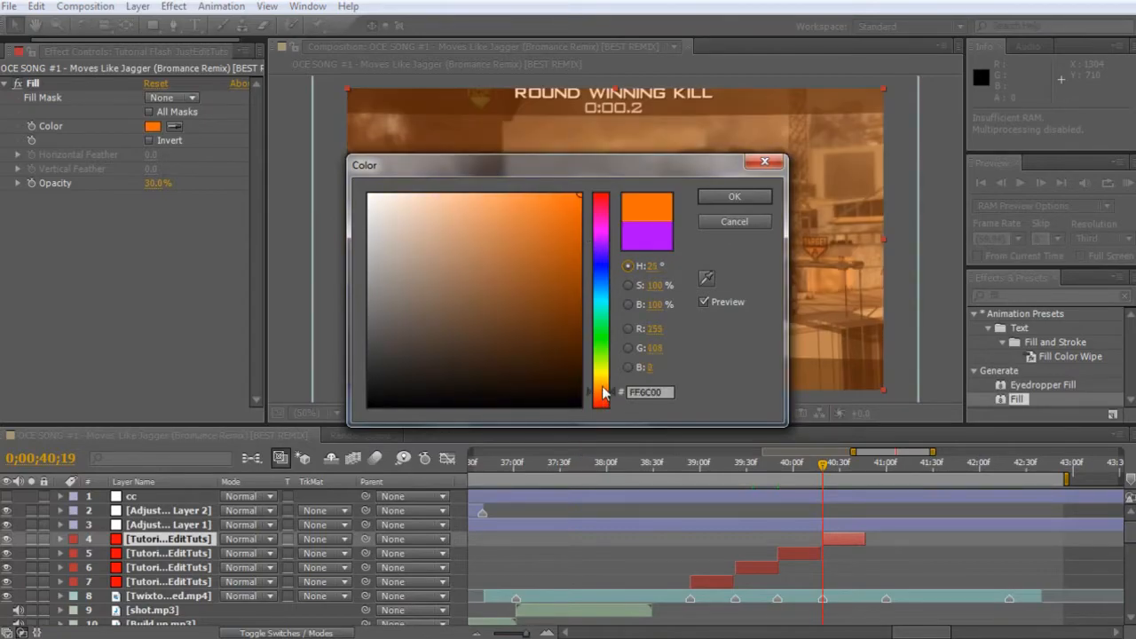
left_click(734, 196)
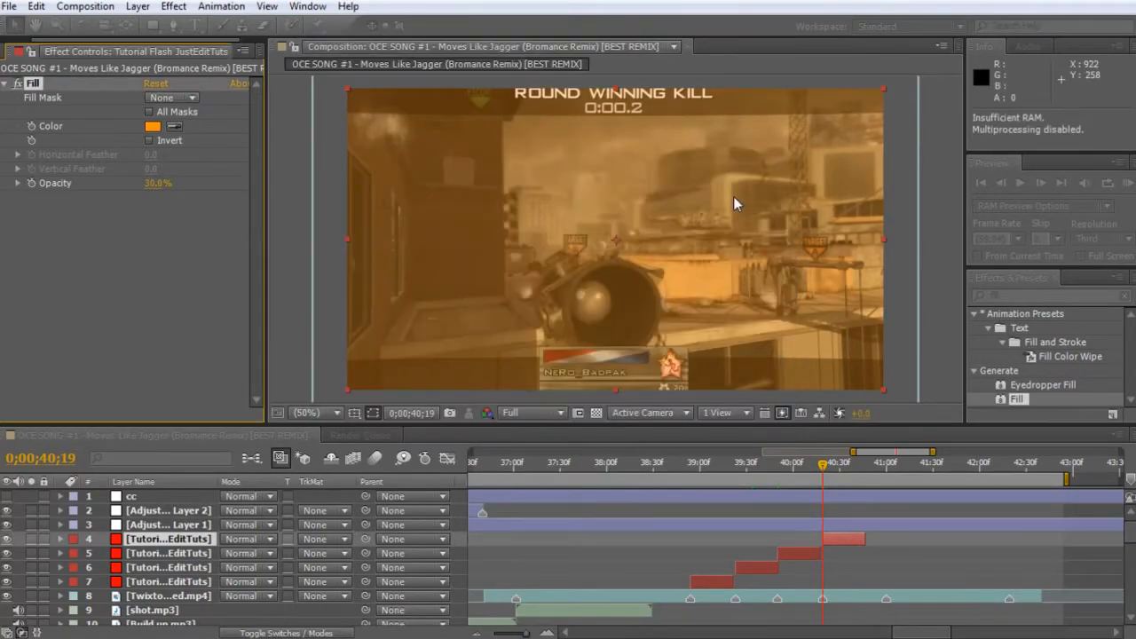
Preview the orange flash and the first red flash at 0;00;39;01, and show the effects of the Twixtor added.mp4 layer.
left_click(832, 470)
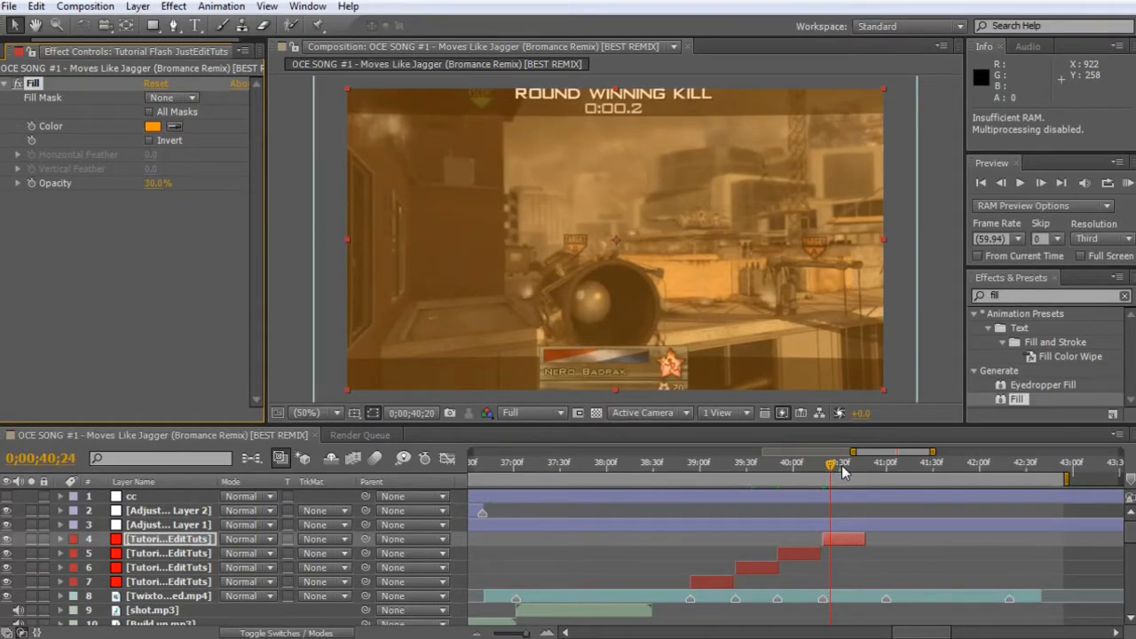
left_click(843, 472)
left_click_drag(842, 472, 837, 472)
left_click_drag(713, 481, 699, 475)
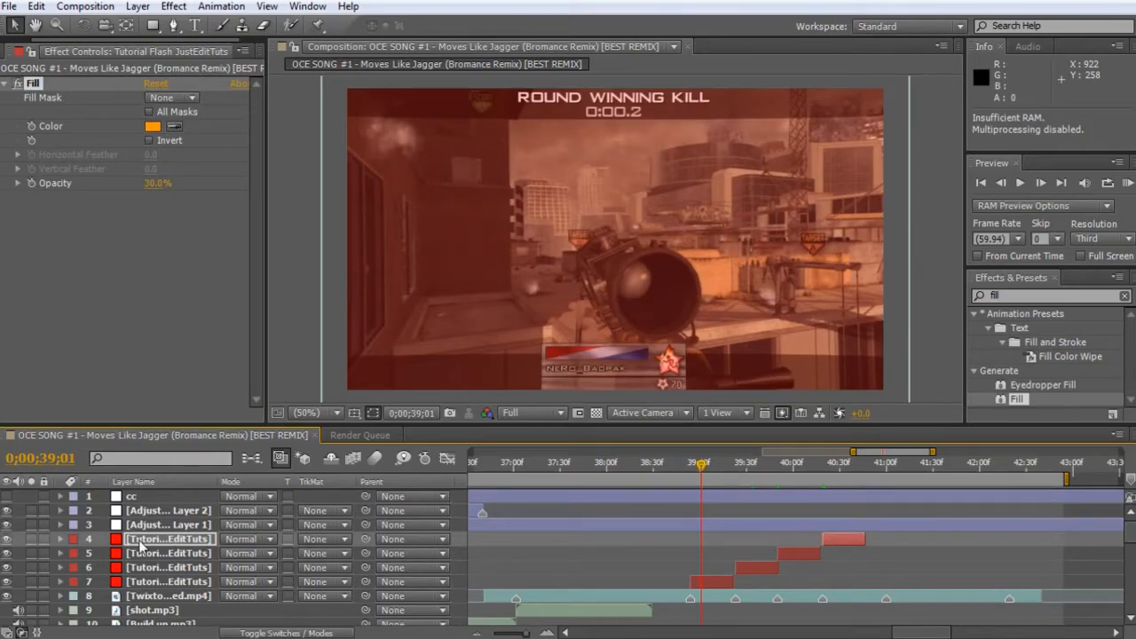
left_click(138, 597)
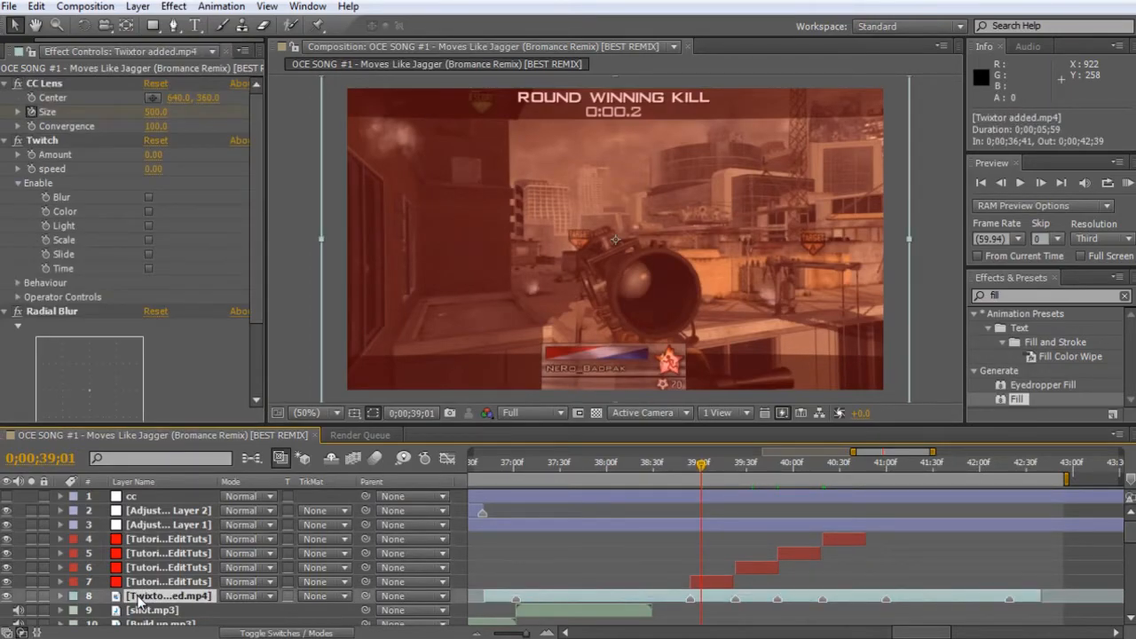